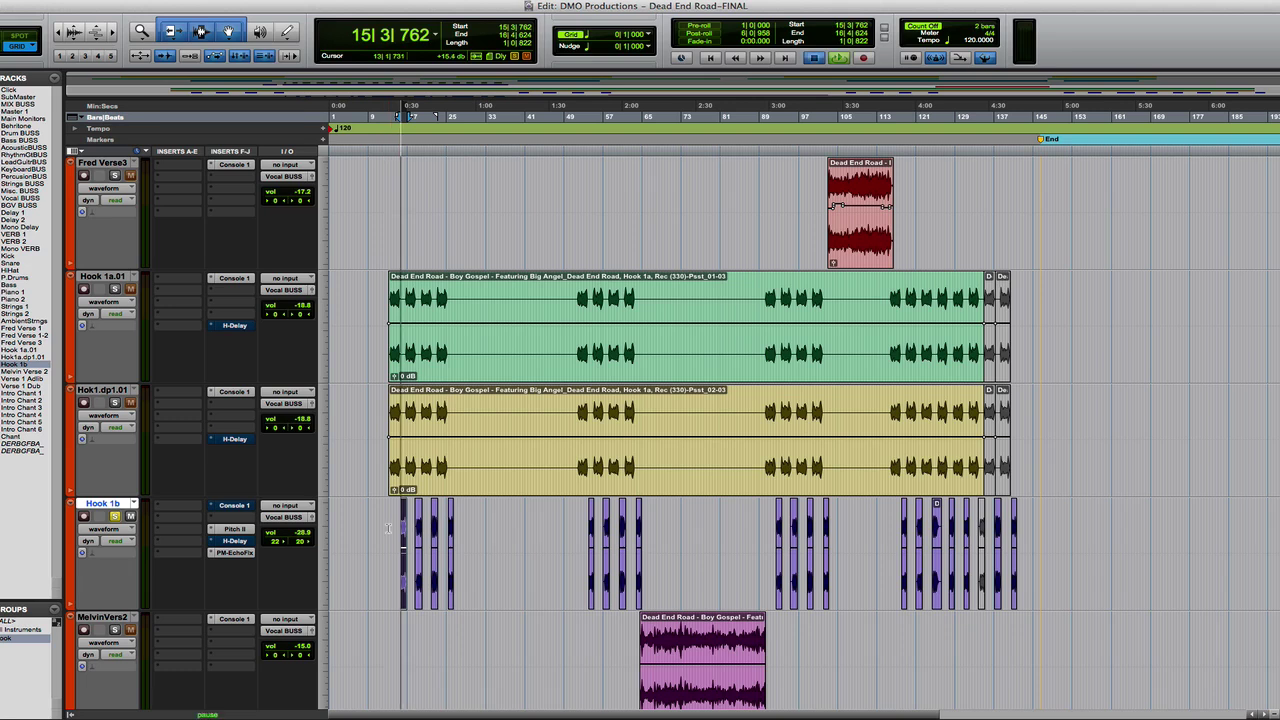
# - Audition the Hook 1b track with Console 1 bypassed and active, and compare Drive off and Character 0.0 with both at 10.0
pyautogui.press('space')
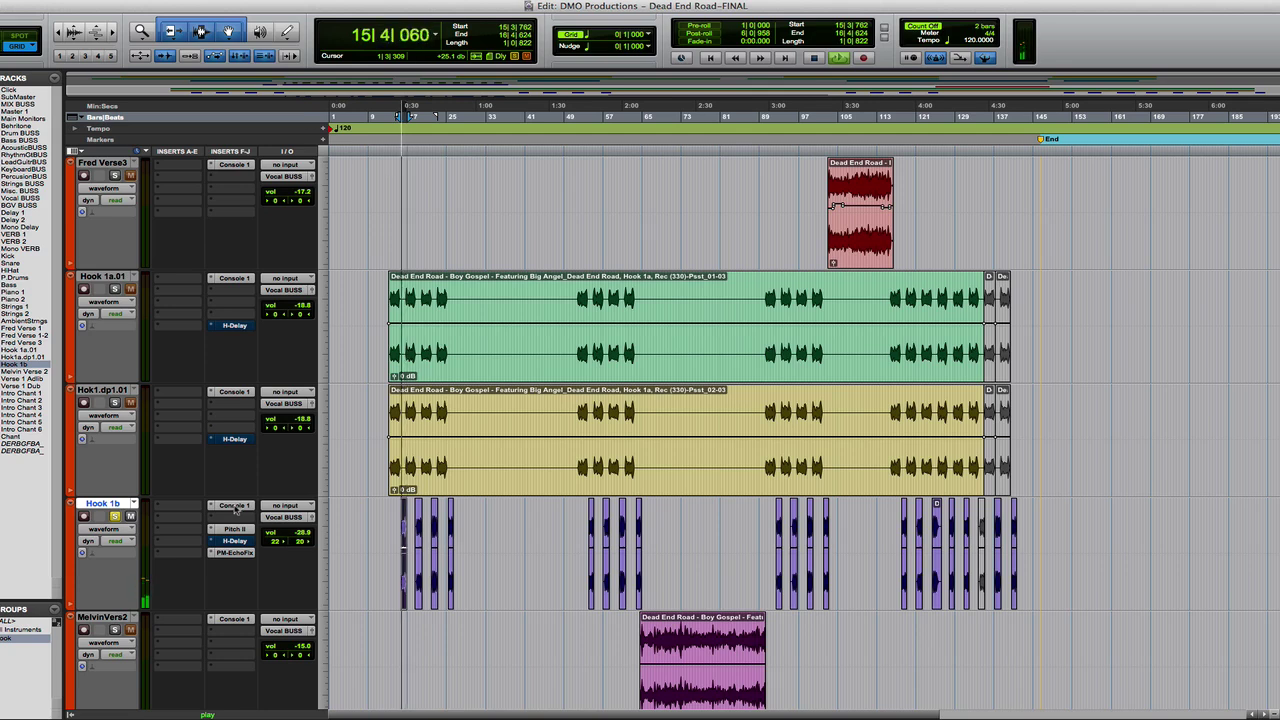
pyautogui.press('space')
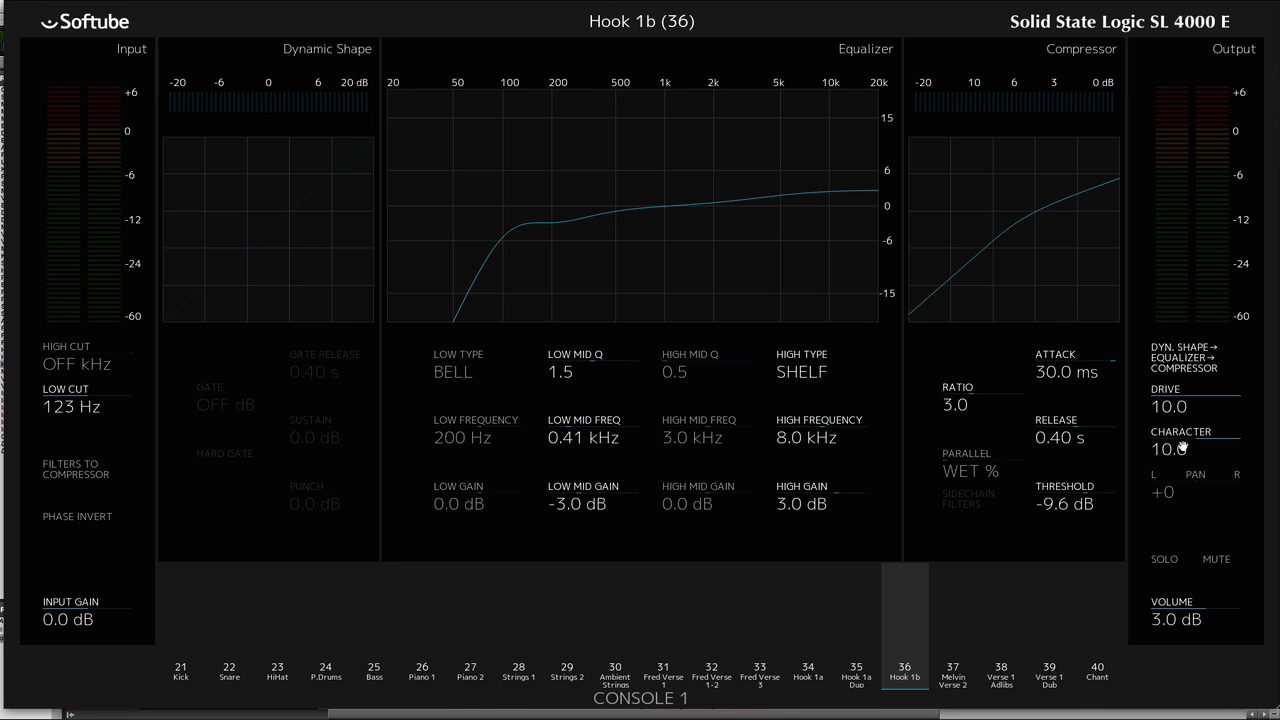
pyautogui.scroll(-1, 1182, 449)
pyautogui.scroll(-10, 1182, 449)
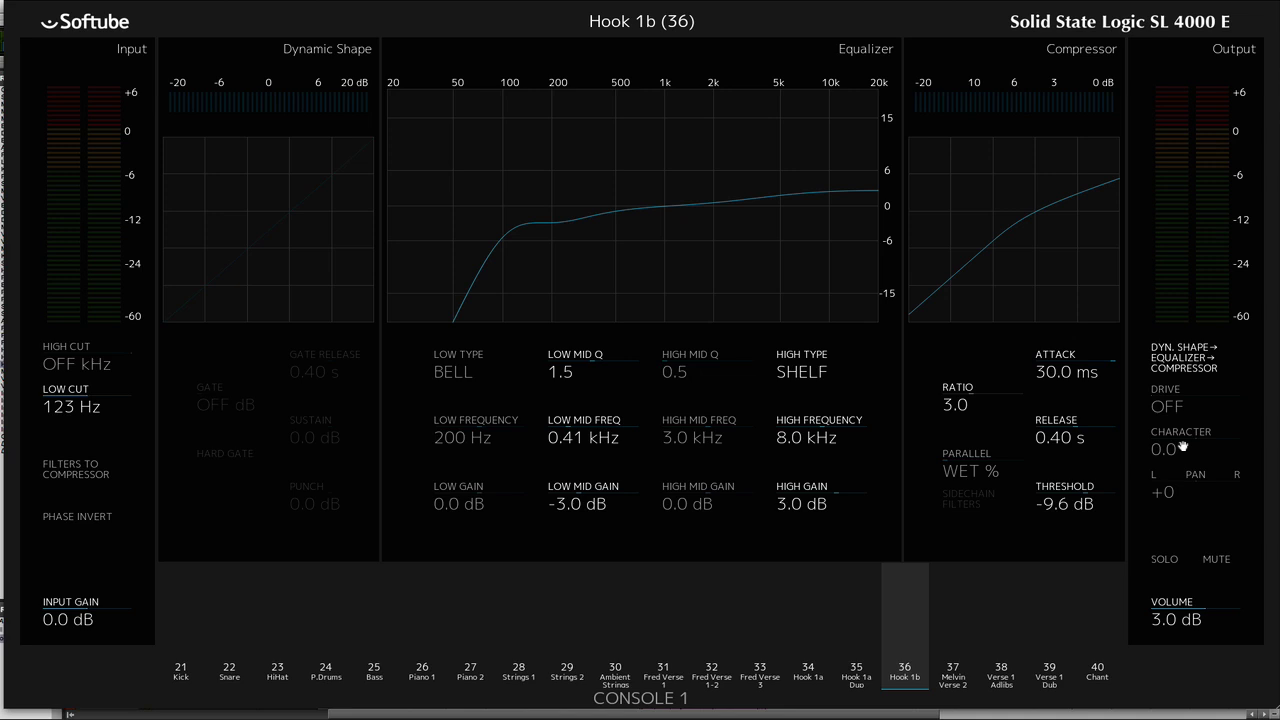
pyautogui.press('space')
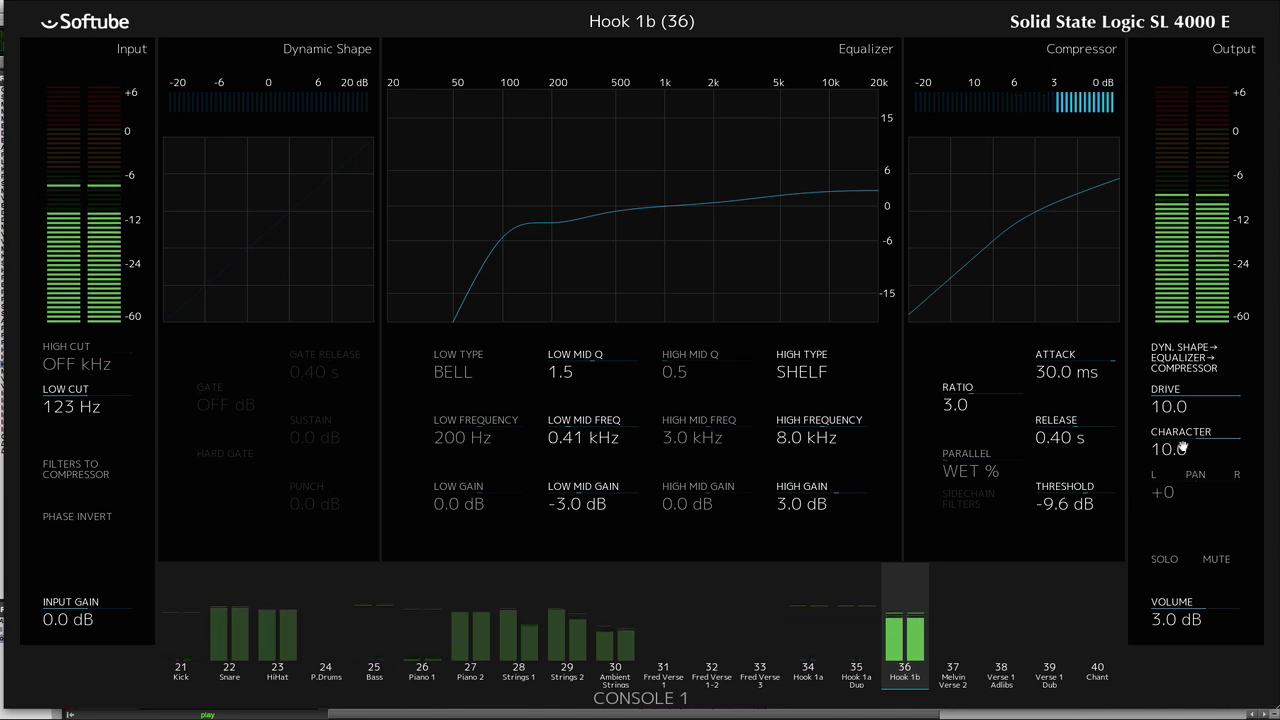
pyautogui.press('space')
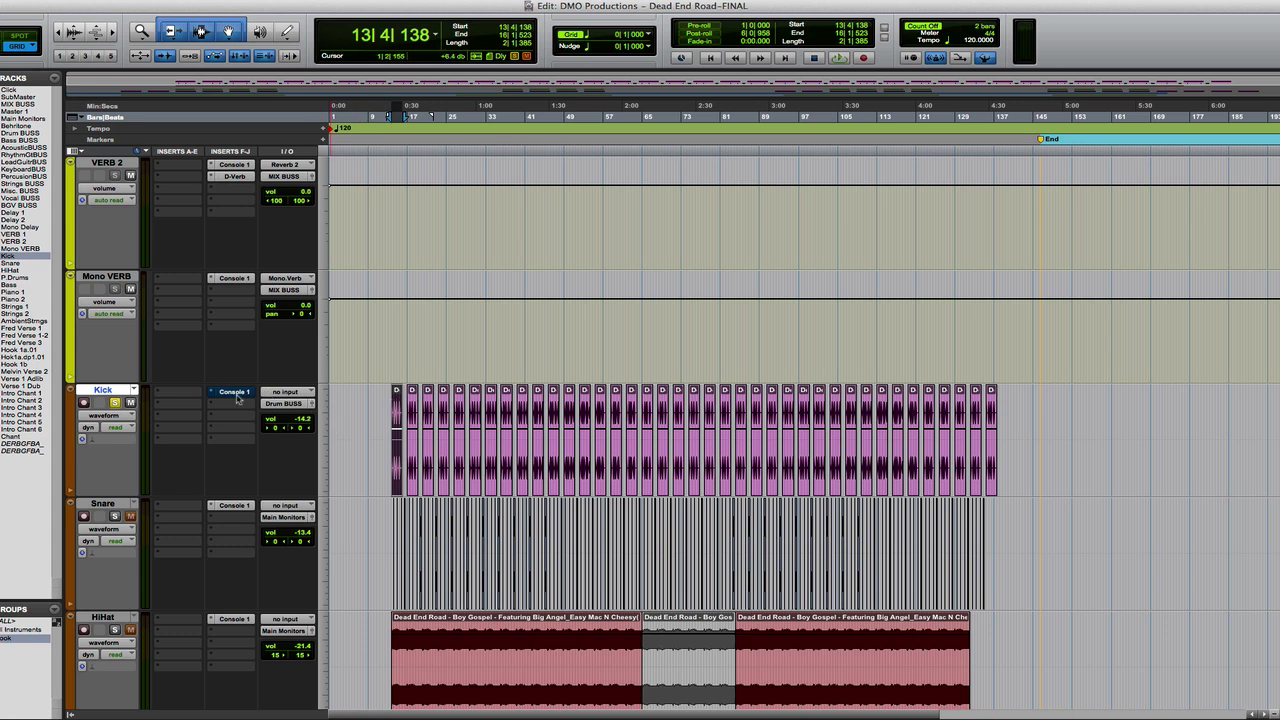
# - Audition the soloed Kick track with Console 1 bypassed and active, and start playback with its channel settings shown
pyautogui.press('space')
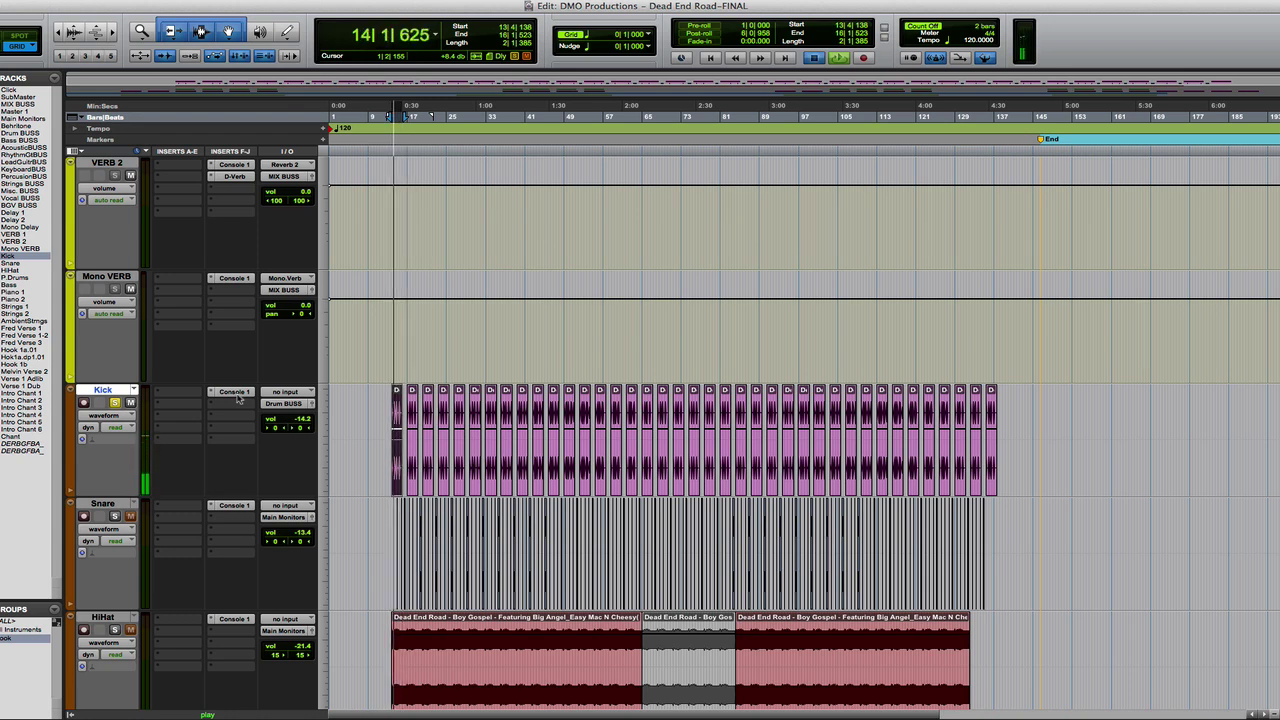
pyautogui.press('space')
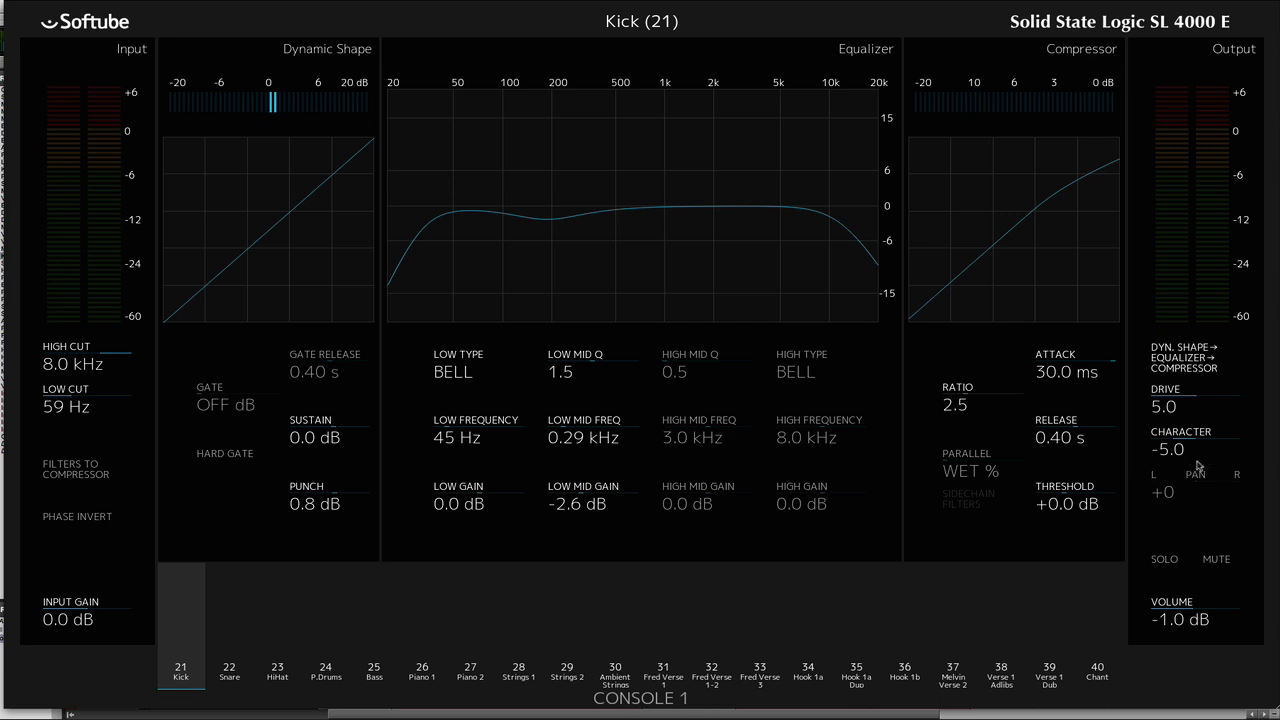
pyautogui.press('space')
pyautogui.press('space')
pyautogui.press('space')
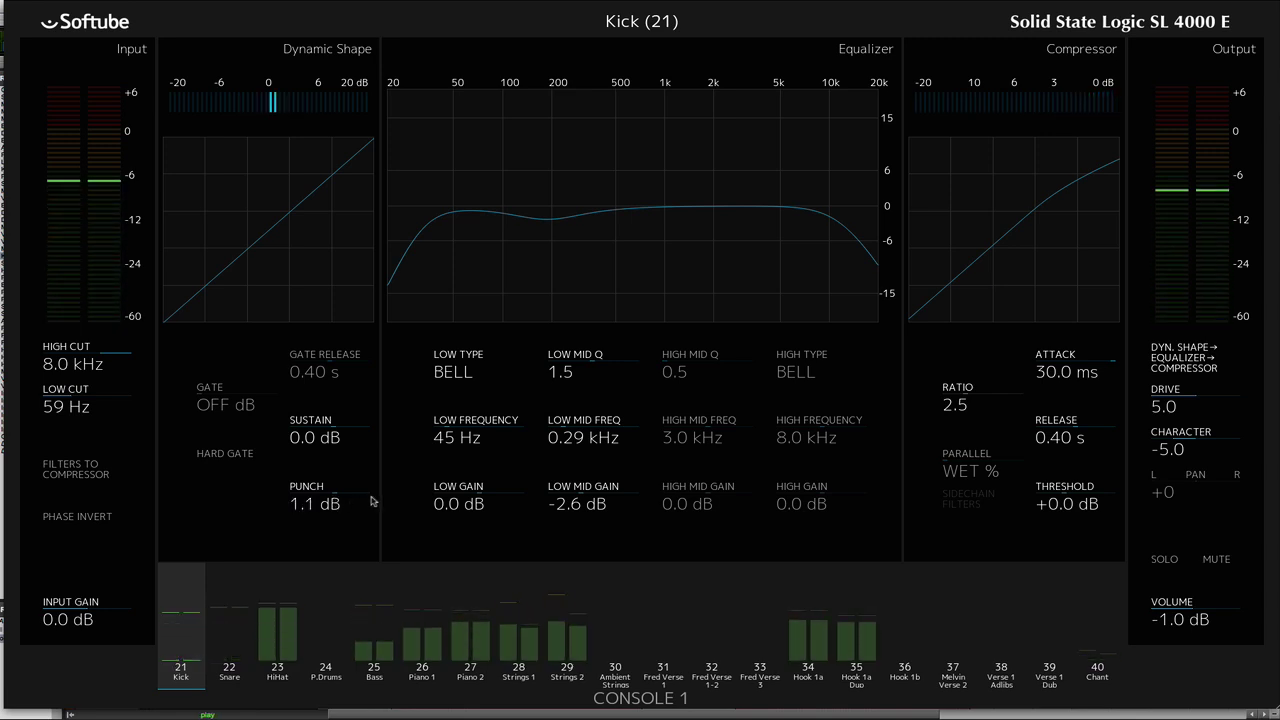
# - Sweep the Kick channel's Punch up to about 9.9 dB, down below 0 dB, and back to a small positive amount
pyautogui.scroll(10, 371, 501)
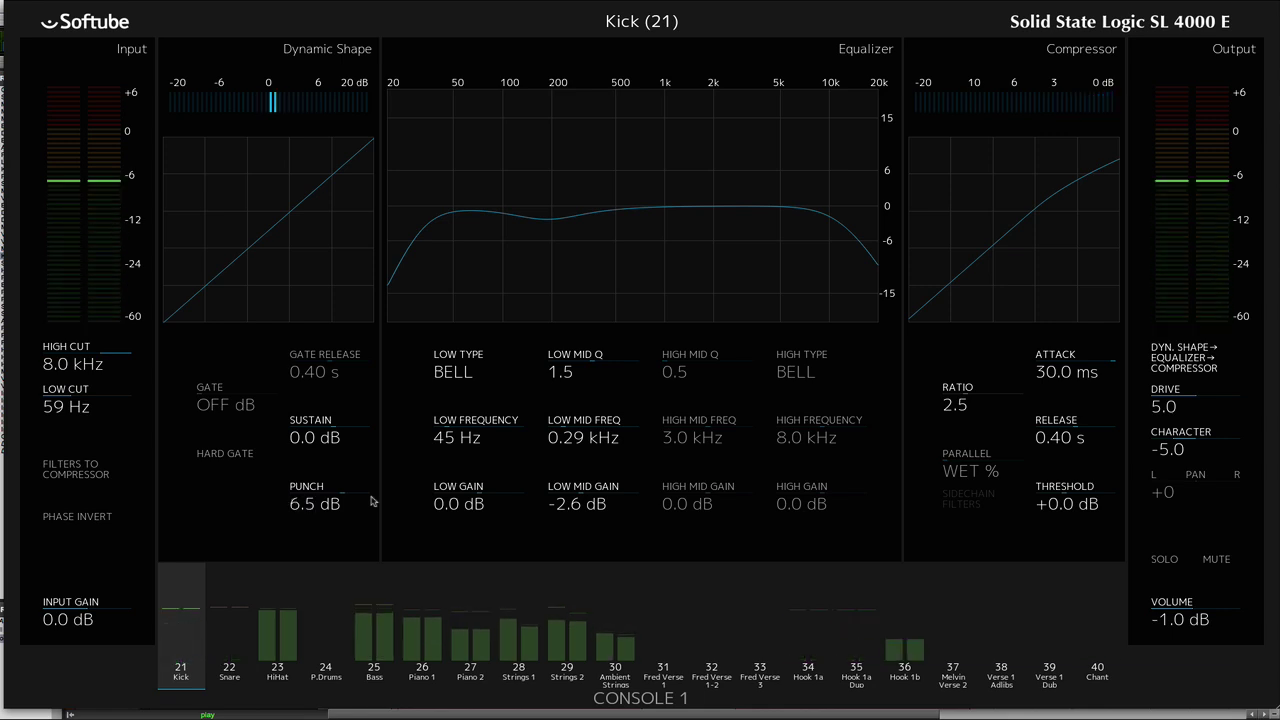
pyautogui.scroll(10, 371, 501)
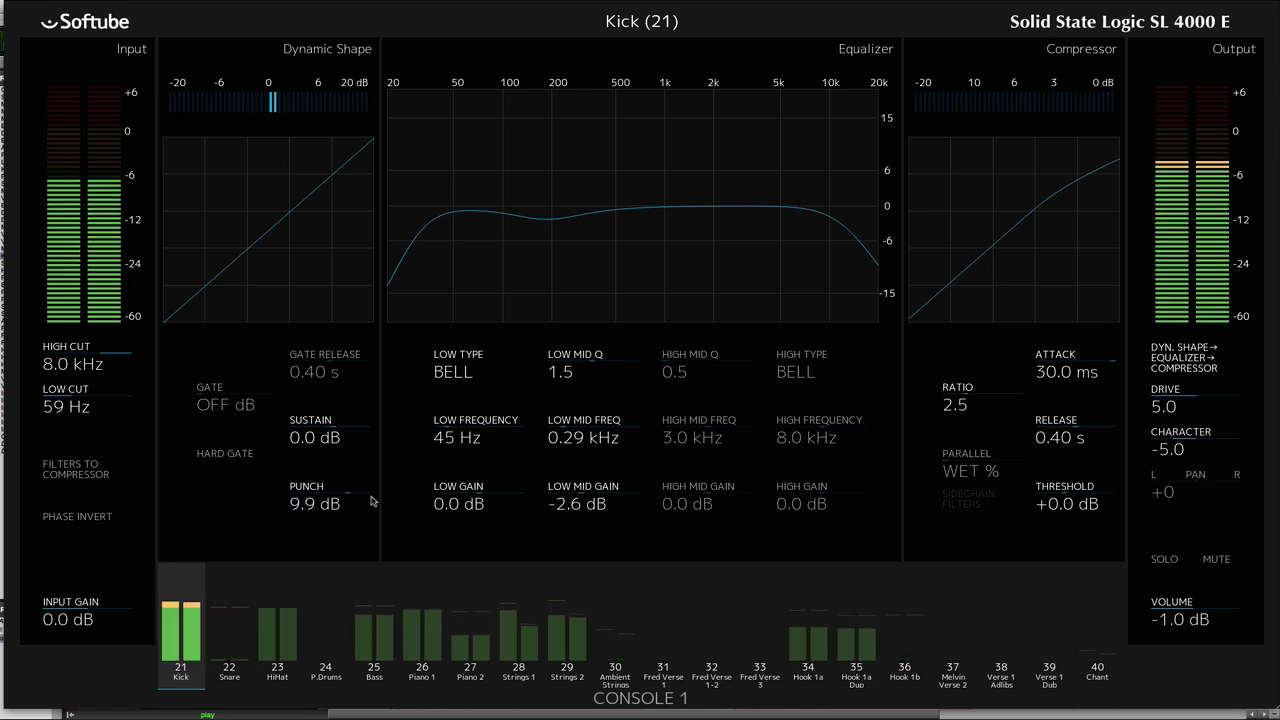
pyautogui.scroll(1, 371, 501)
pyautogui.scroll(-7, 371, 501)
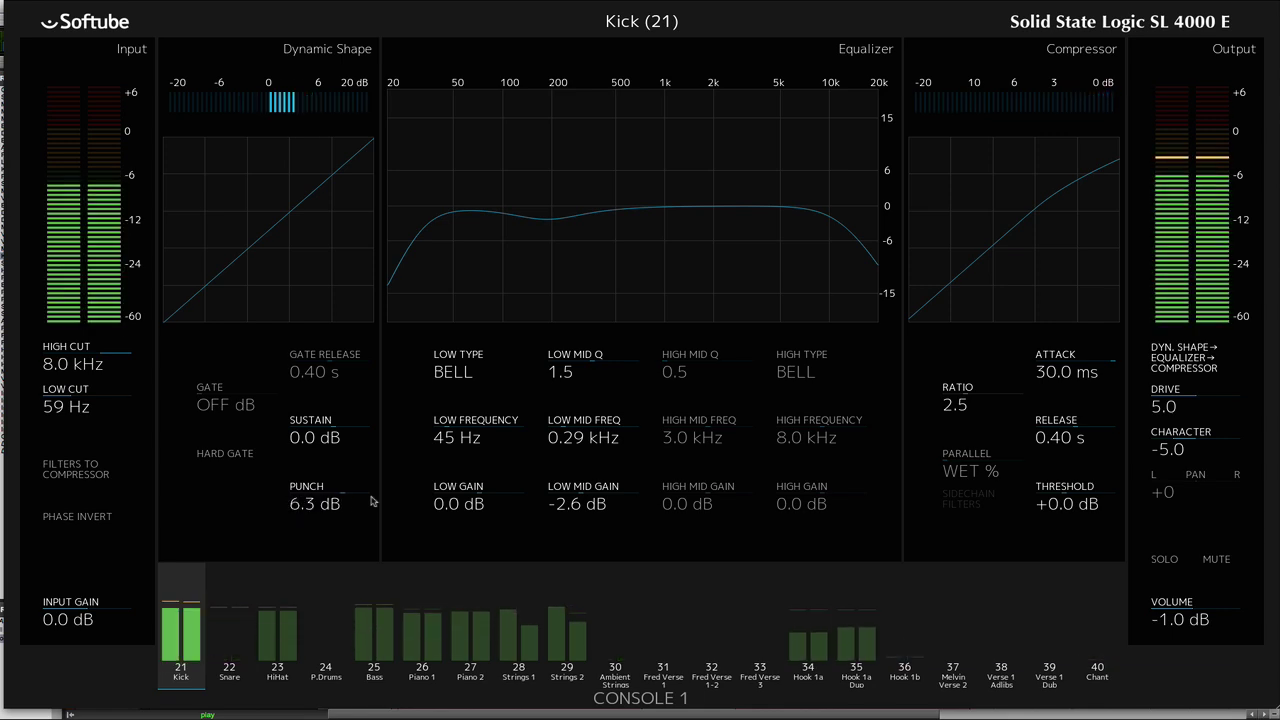
pyautogui.scroll(-6, 371, 501)
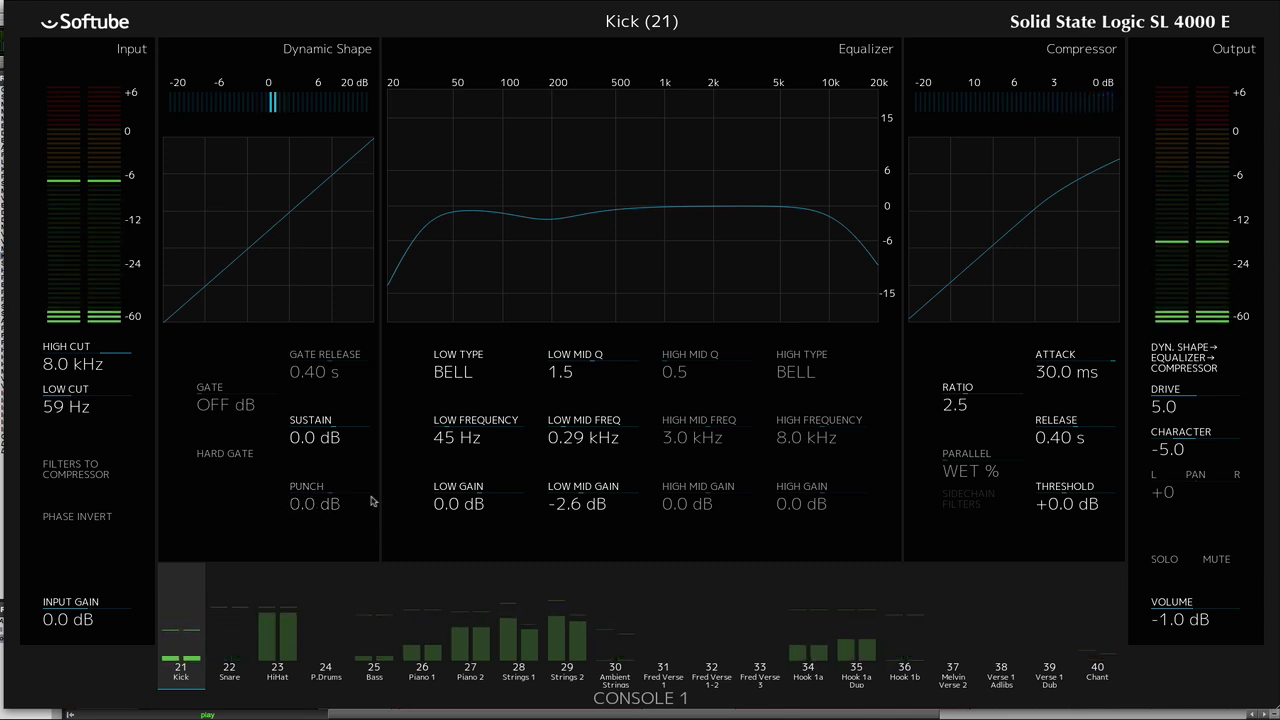
pyautogui.scroll(-10, 371, 501)
pyautogui.scroll(9, 371, 501)
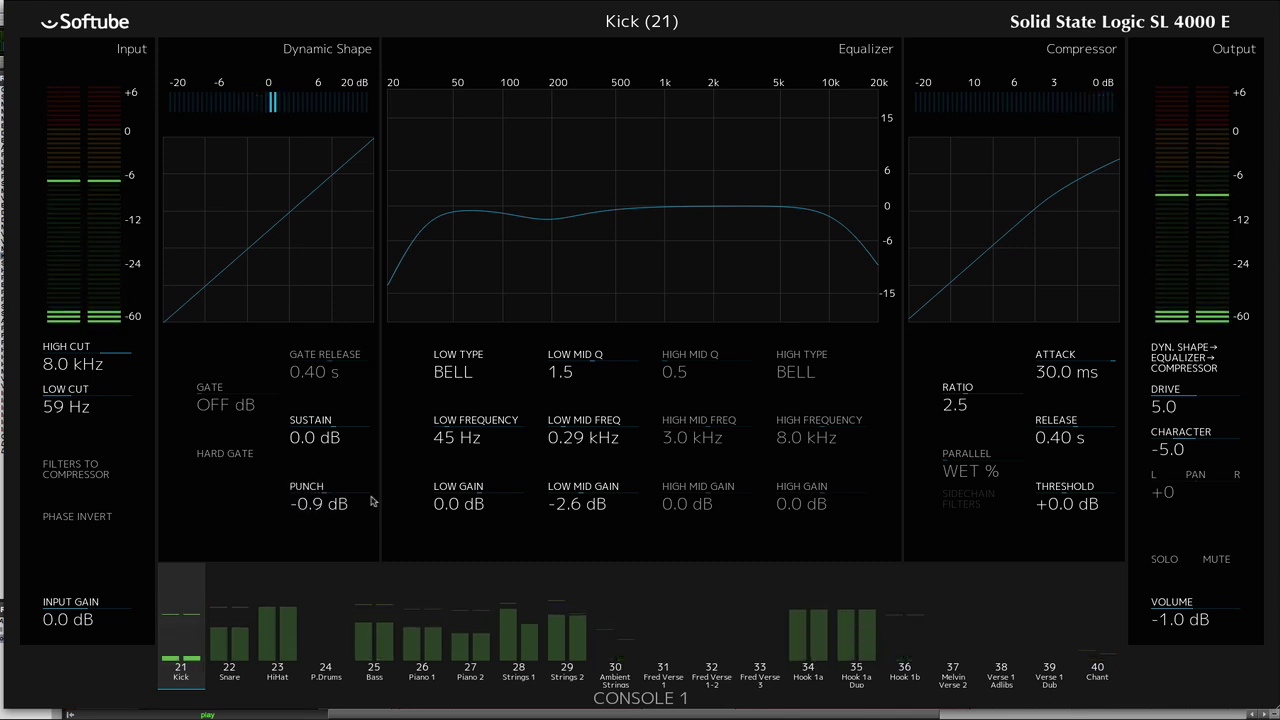
pyautogui.scroll(1, 371, 501)
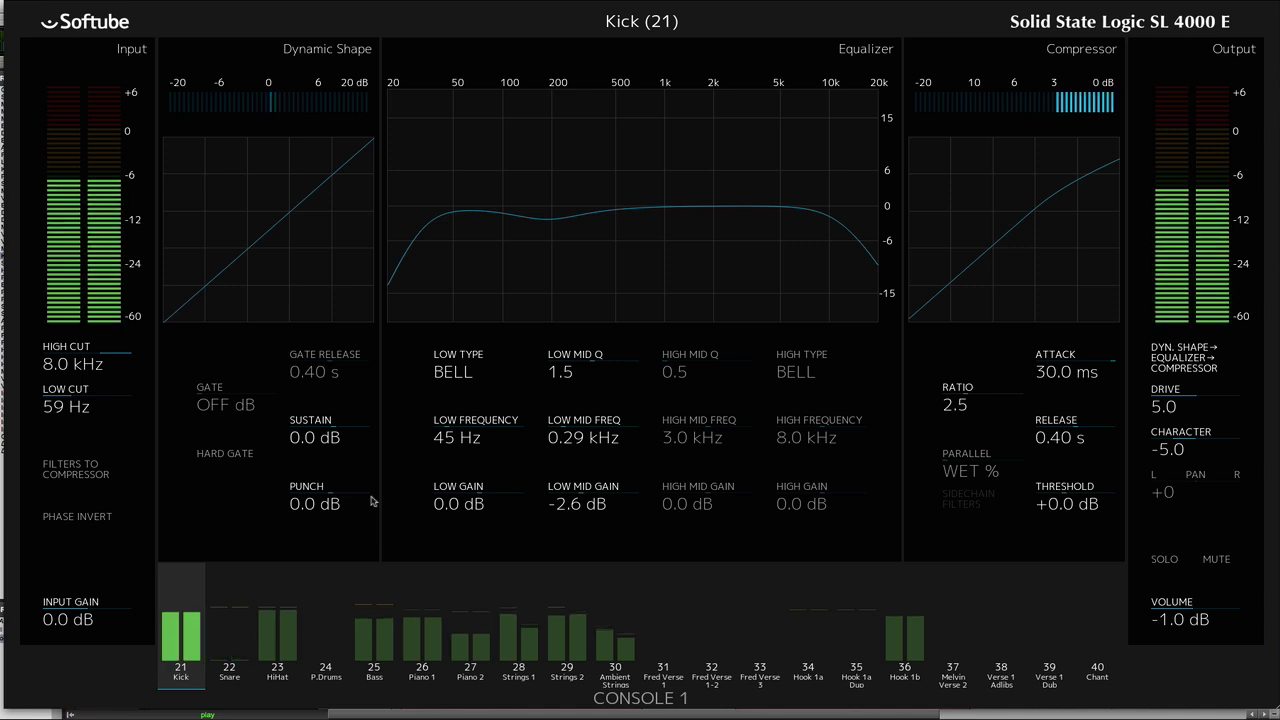
pyautogui.scroll(1, 371, 501)
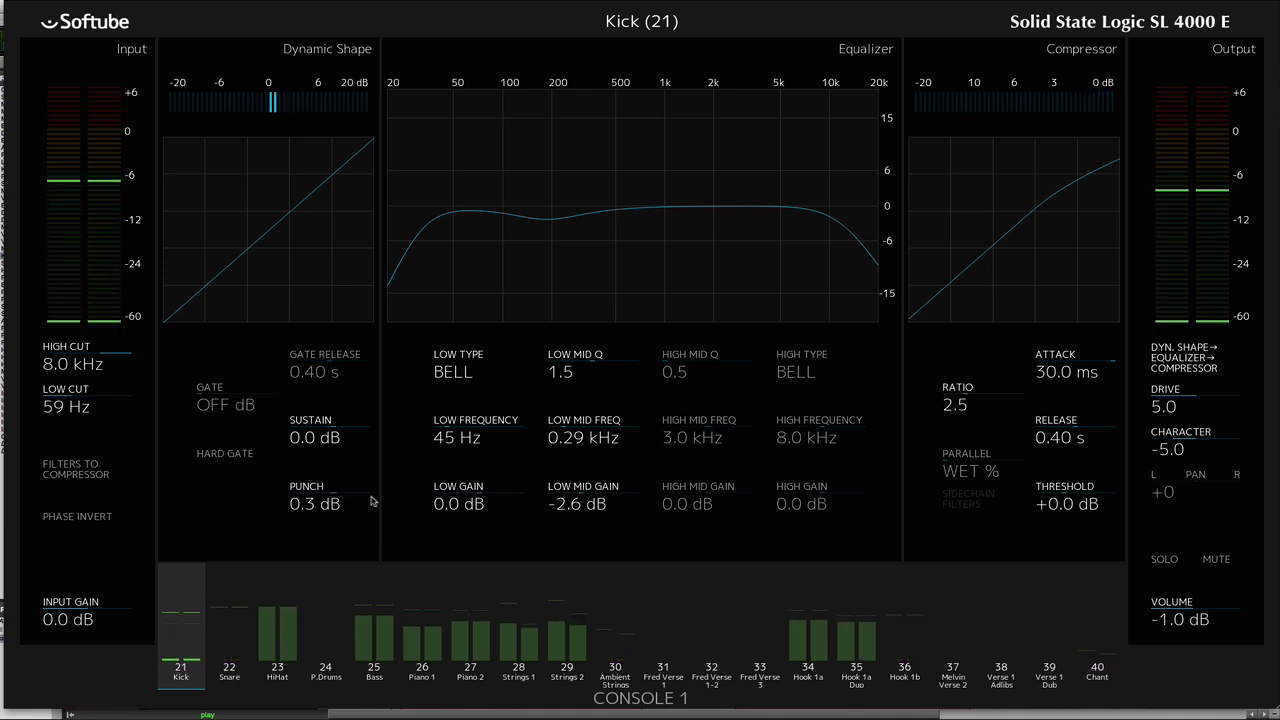
pyautogui.scroll(3, 371, 501)
pyautogui.scroll(-1, 371, 501)
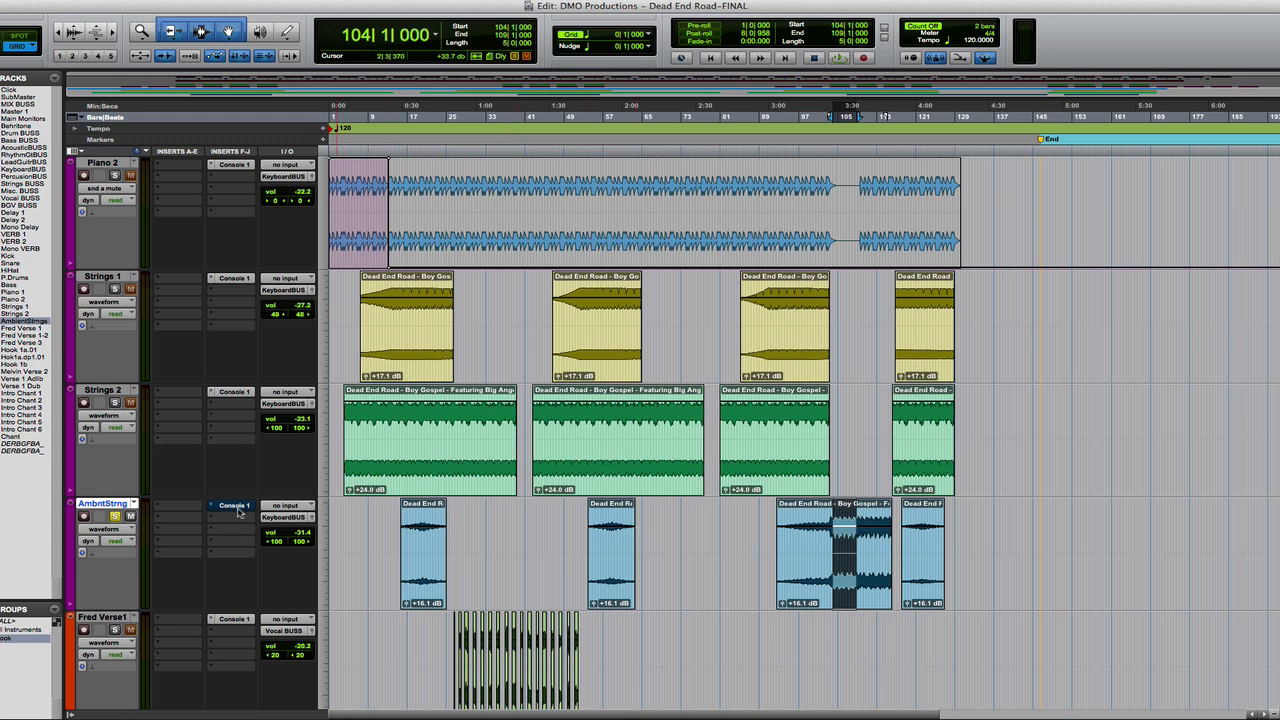
# - Audition the soloed AmbntStrng track from bar 104 with Console 1 bypassed and active
pyautogui.press('space')
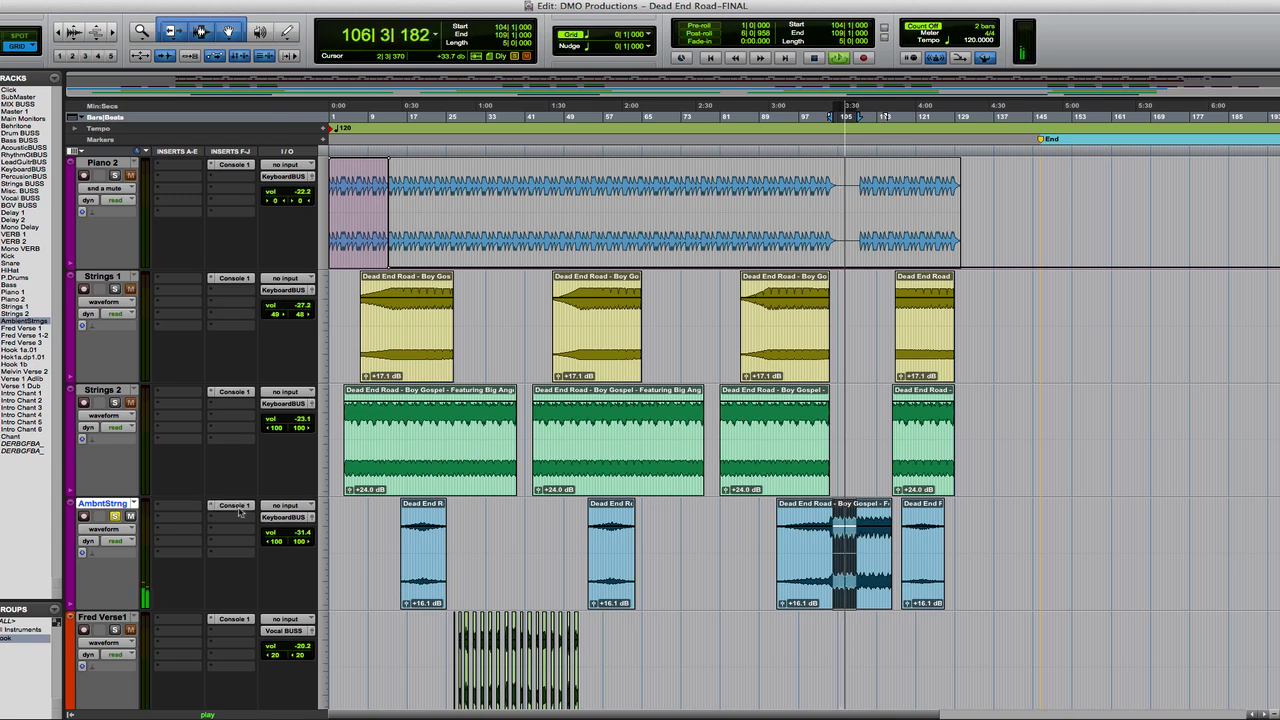
pyautogui.press('space')
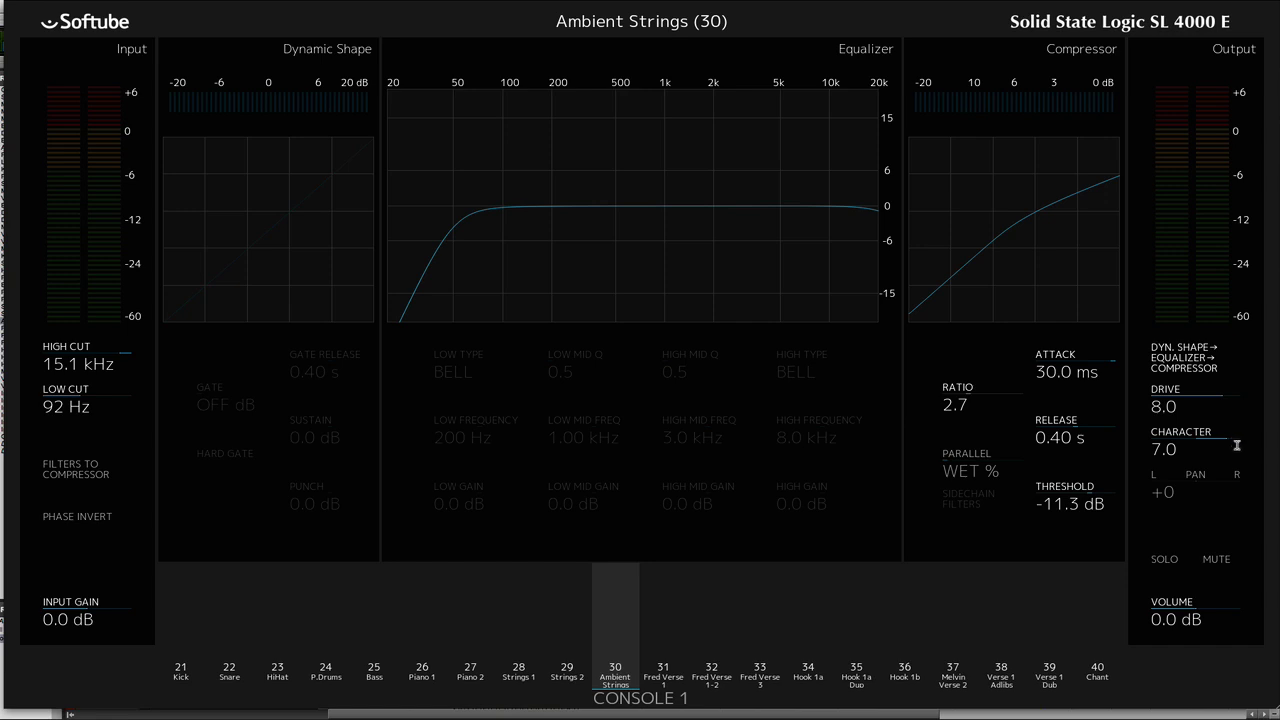
pyautogui.press('space')
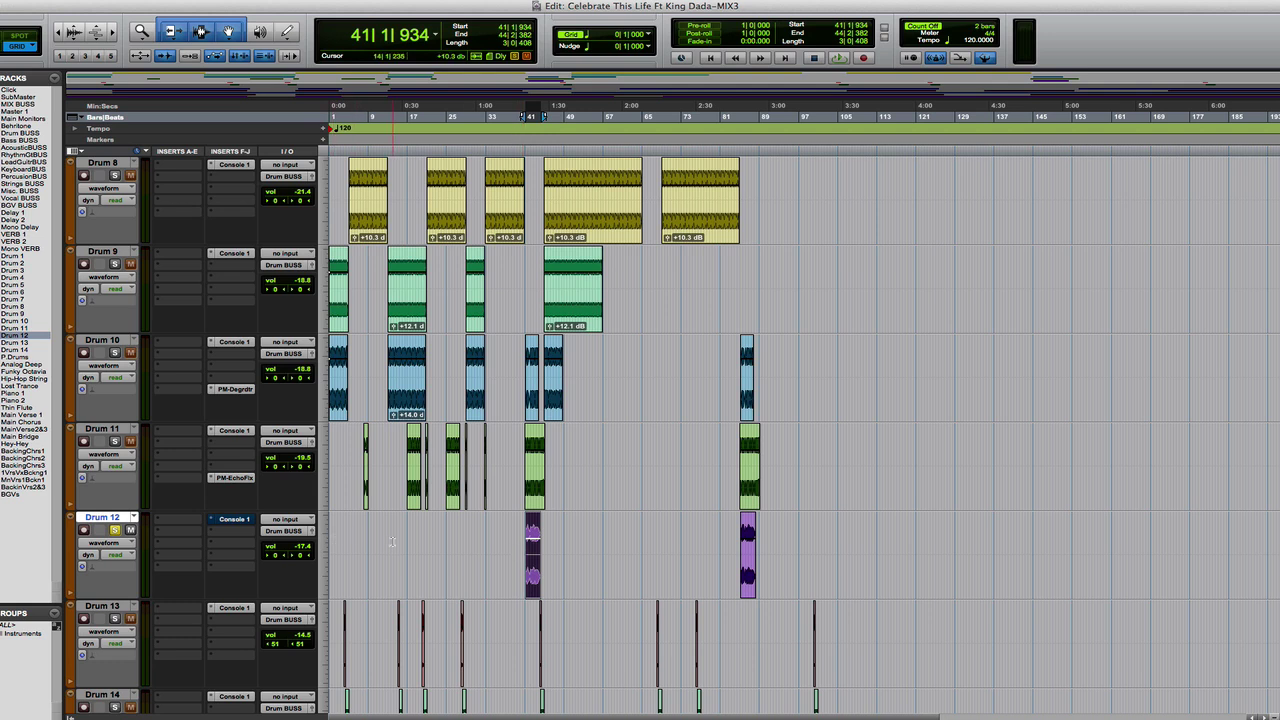
# - Audition the soloed Drum 12 track from bar 41 with Console 1 bypassed and active
pyautogui.press('space')
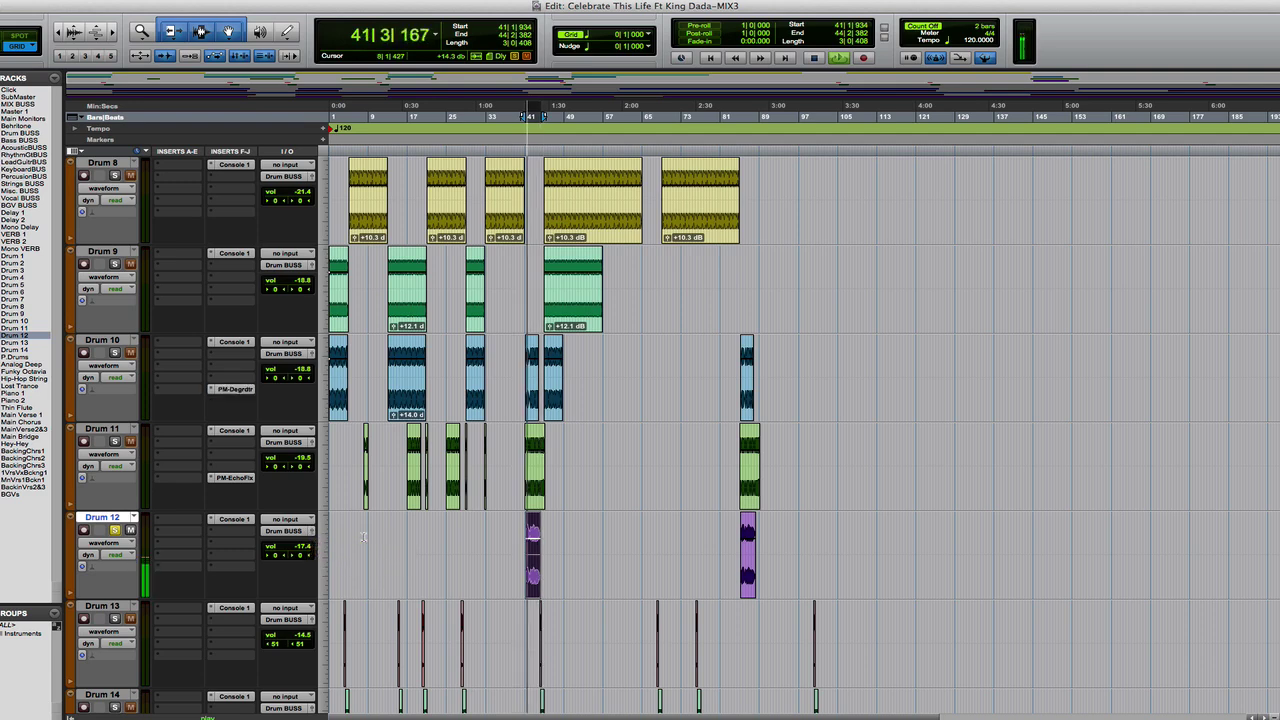
pyautogui.press('space')
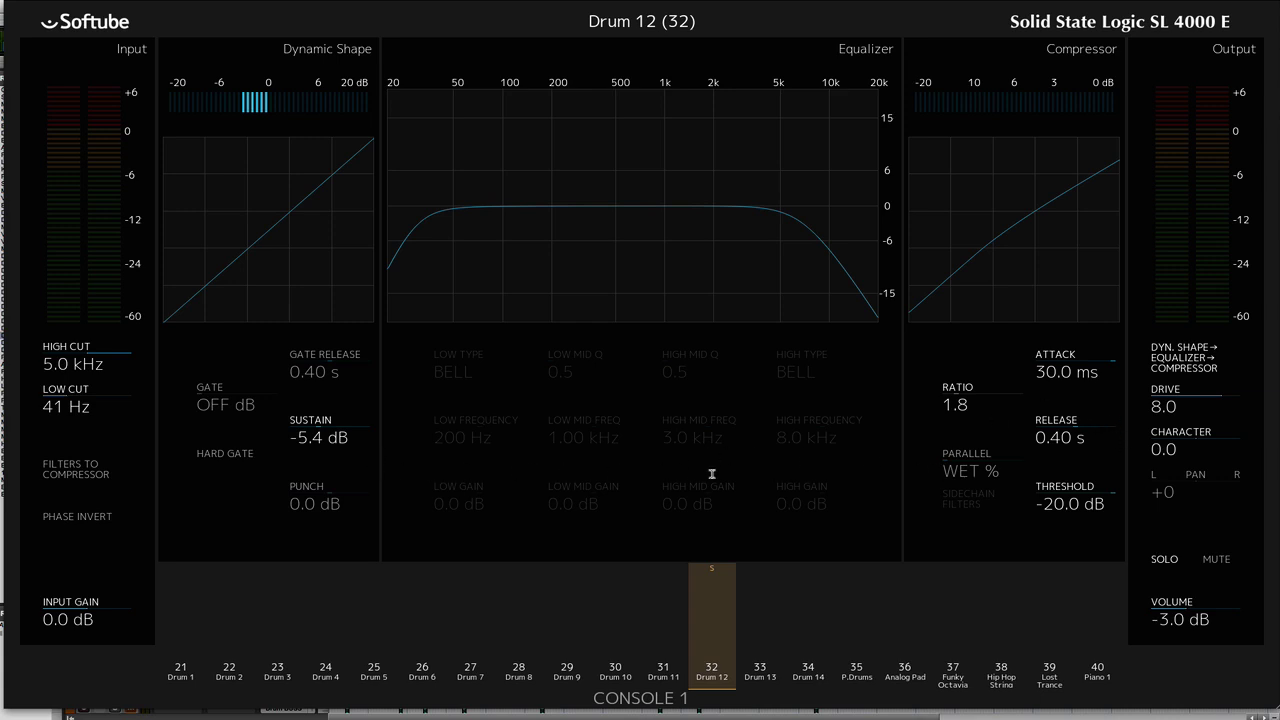
pyautogui.press('space')
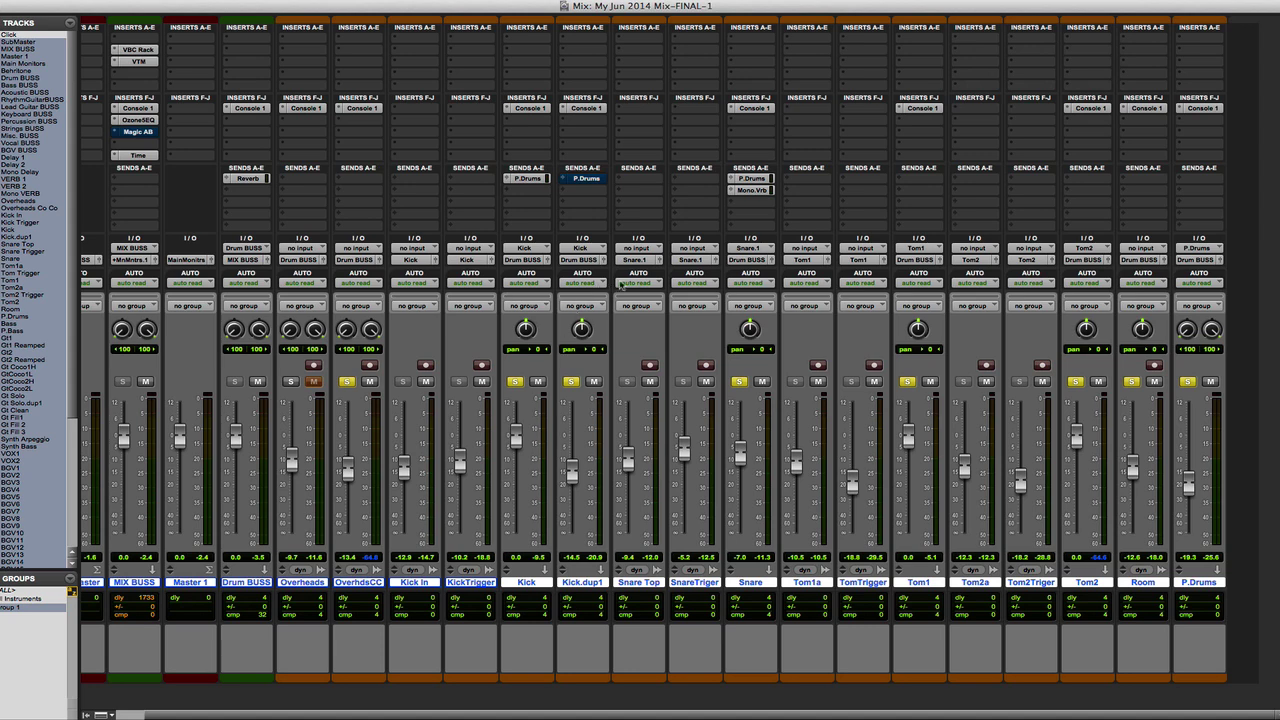
# - Compare the drum mix with Console 1 bypassed and active on all tracks, taking P.Drums out of the solo and restoring it
pyautogui.click(249, 108)
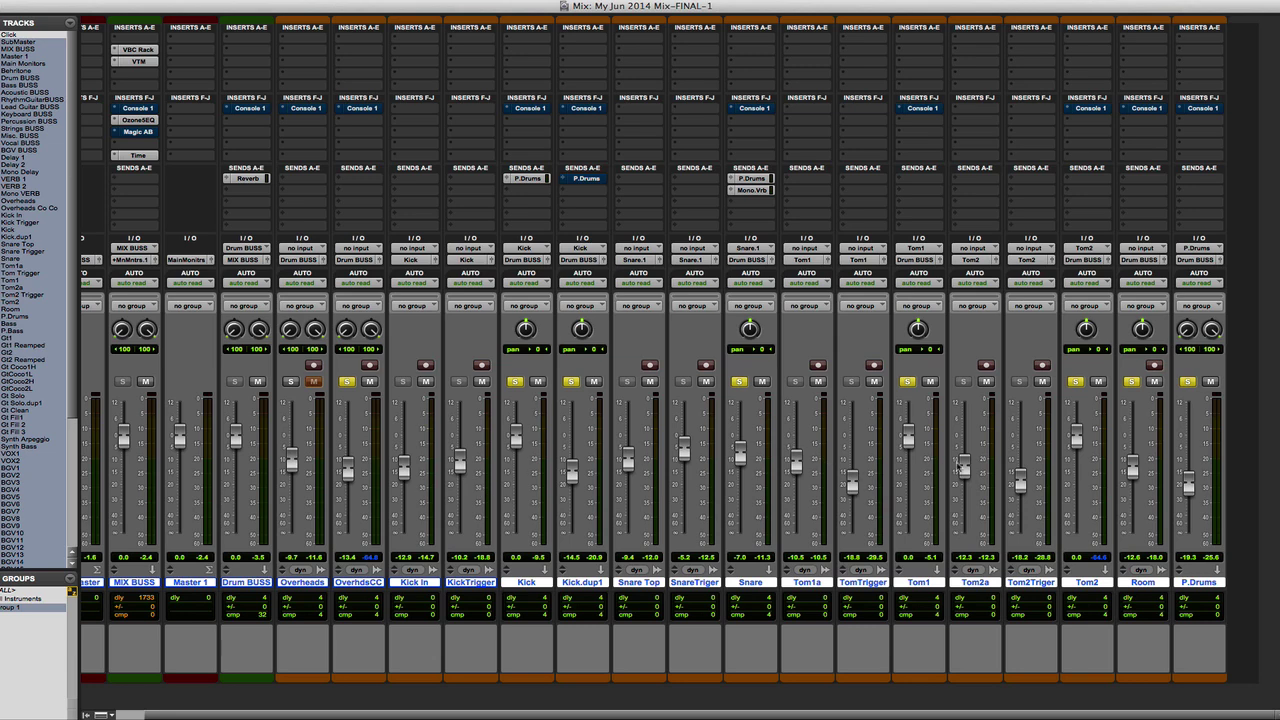
pyautogui.click(1190, 382)
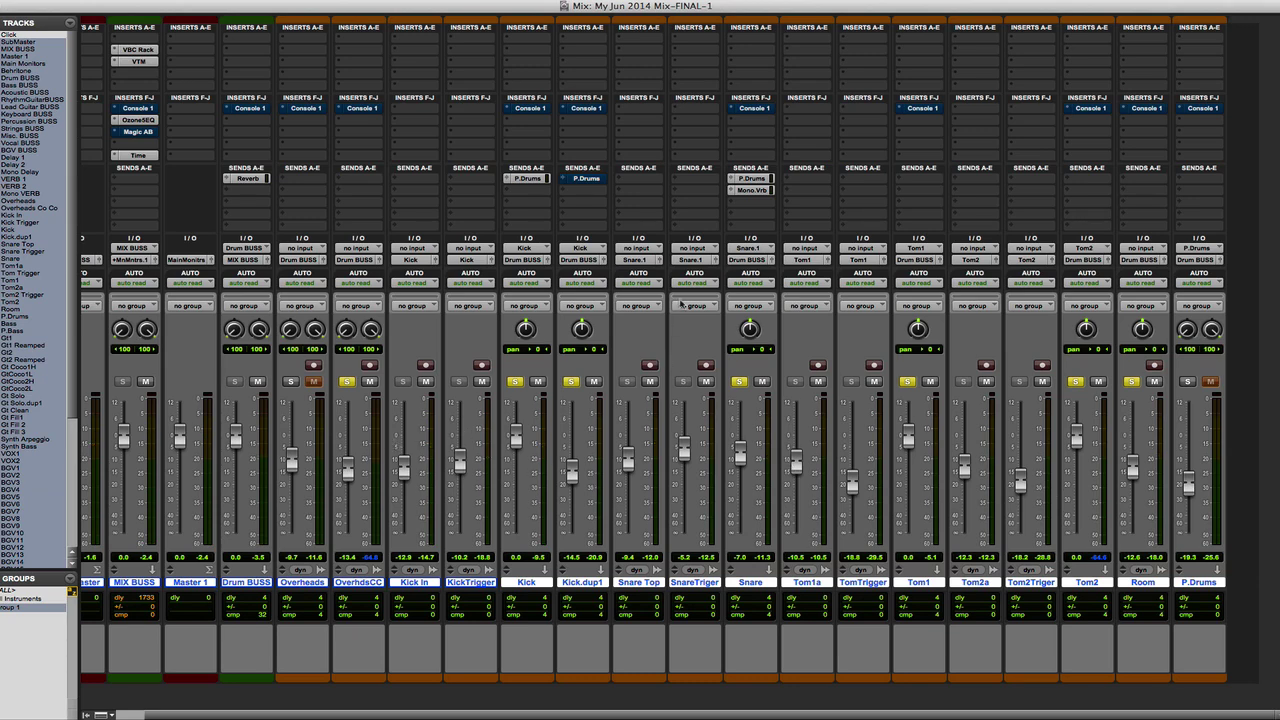
pyautogui.keyDown('alt'); pyautogui.keyDown('super'); pyautogui.click(533, 109); pyautogui.keyUp('super'); pyautogui.keyUp('alt')
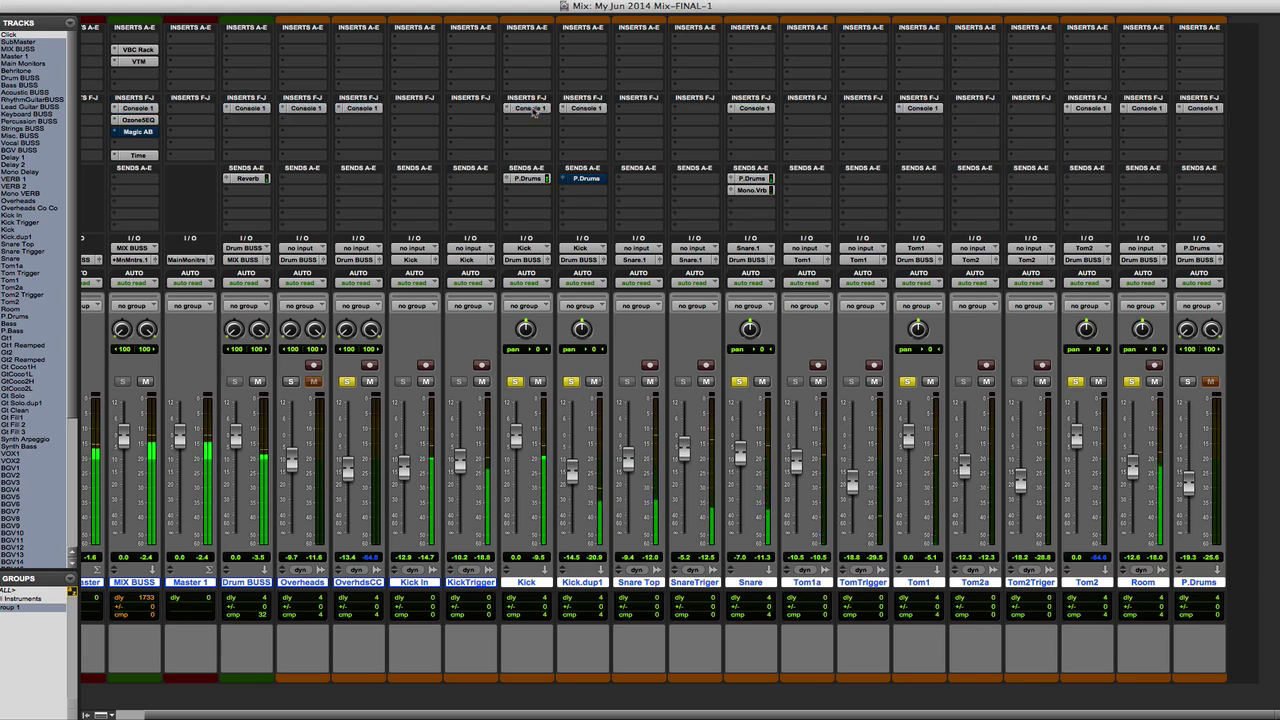
pyautogui.click(1188, 382)
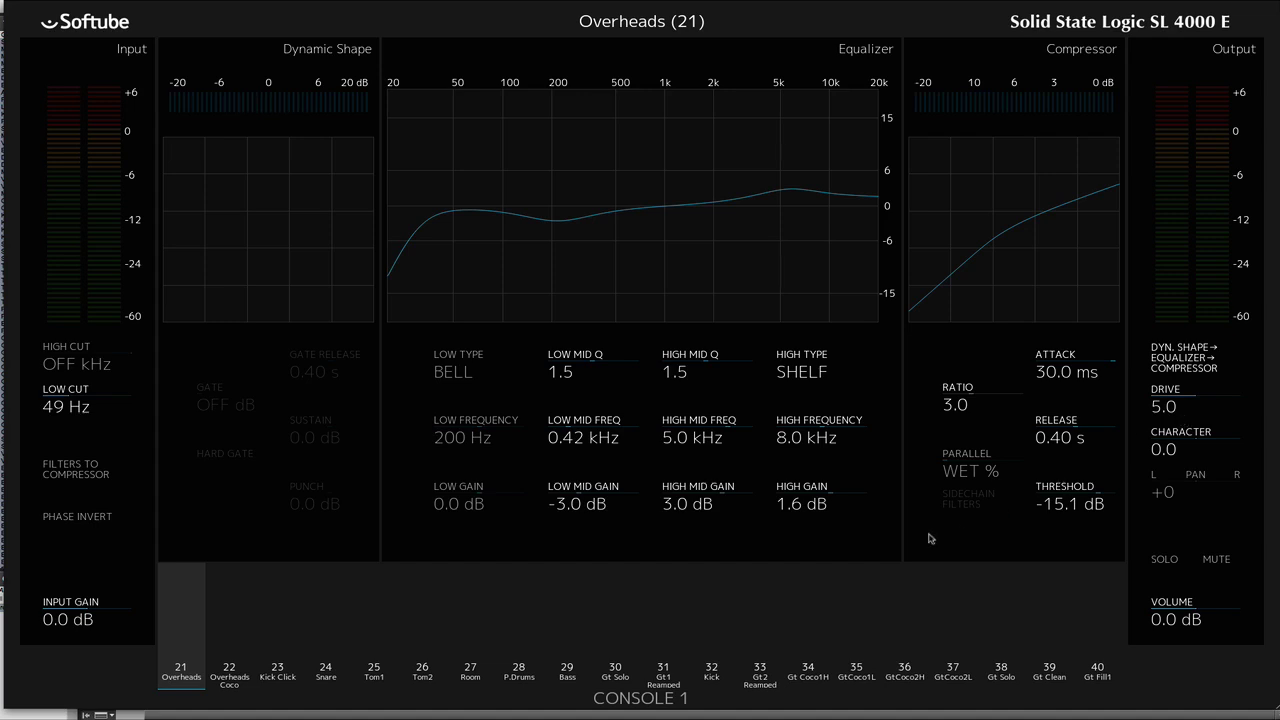
# - Review the Console 1 settings of Overheads Coco and Kick Click, and check the plug-in on the Kick.dup1 track
pyautogui.press('Right')
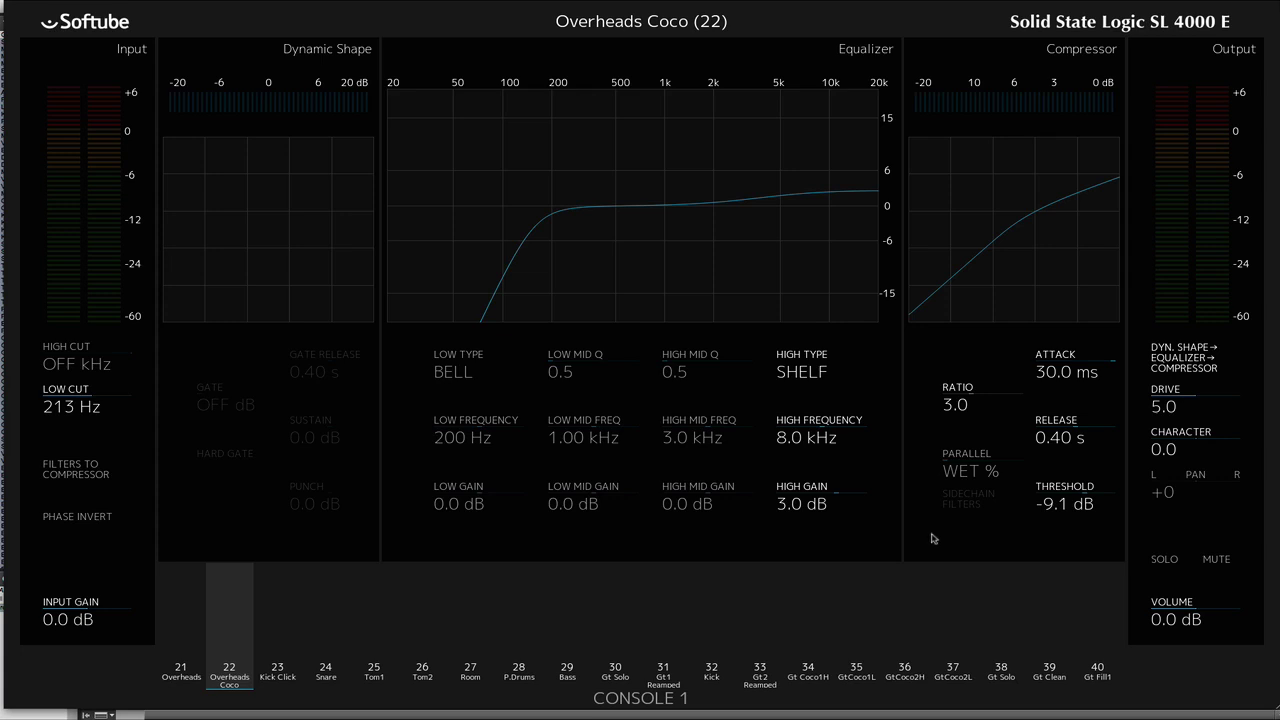
pyautogui.press('Right')
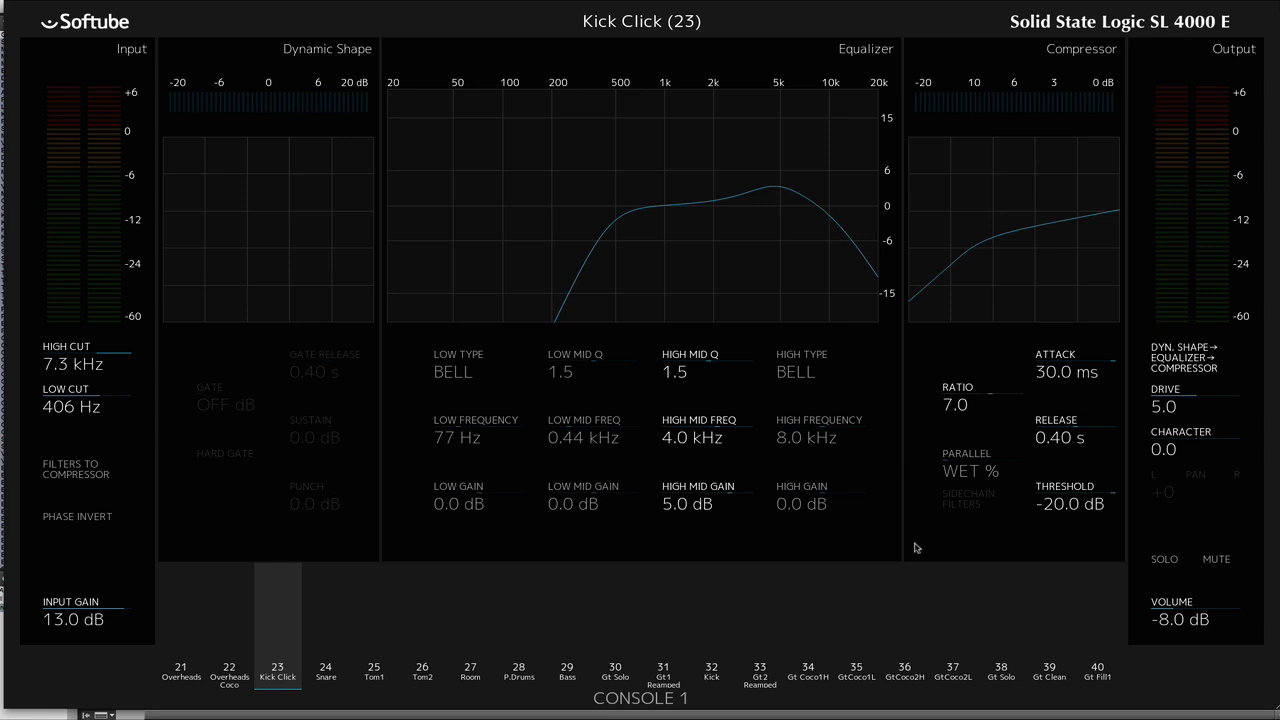
pyautogui.press('Escape')
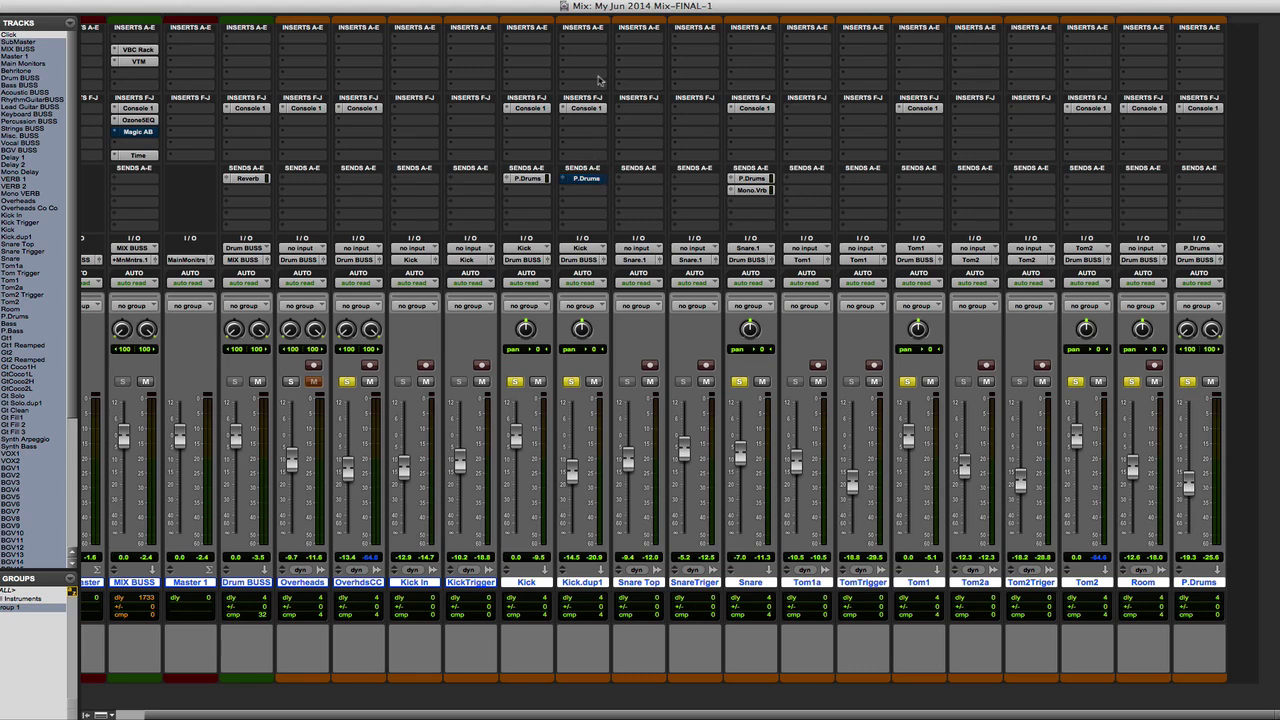
pyautogui.click(586, 110)
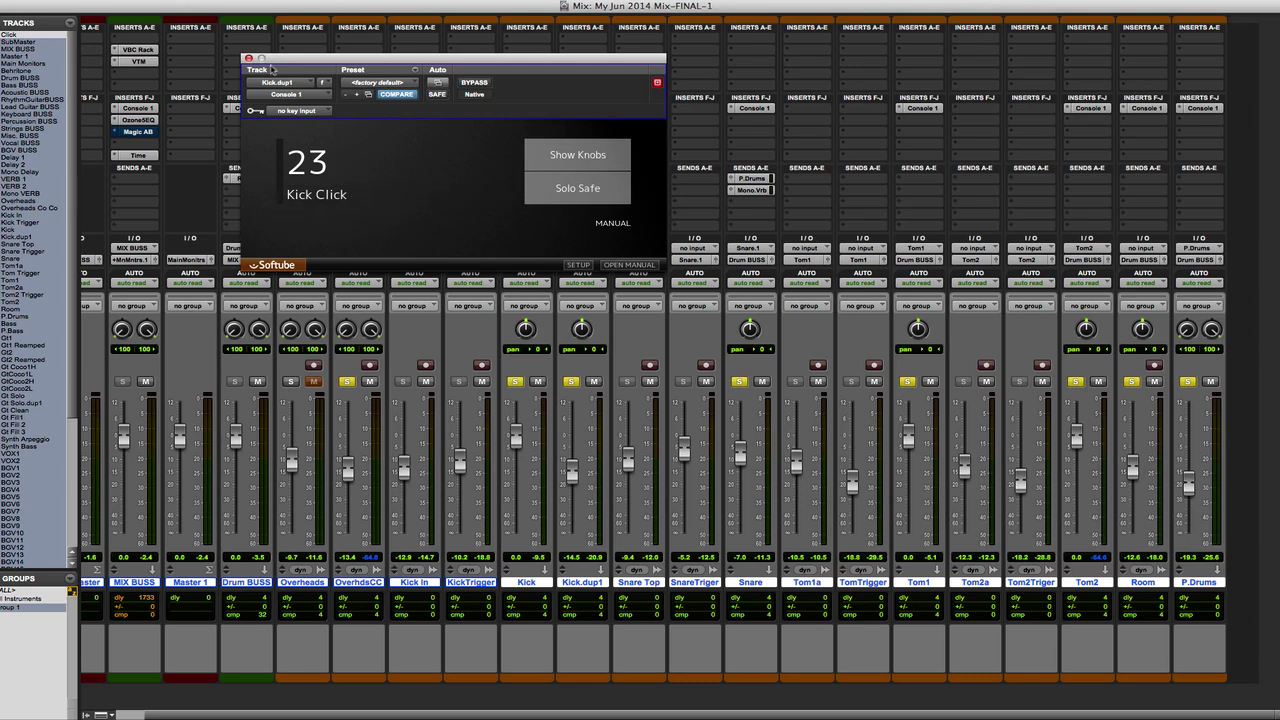
pyautogui.click(249, 57)
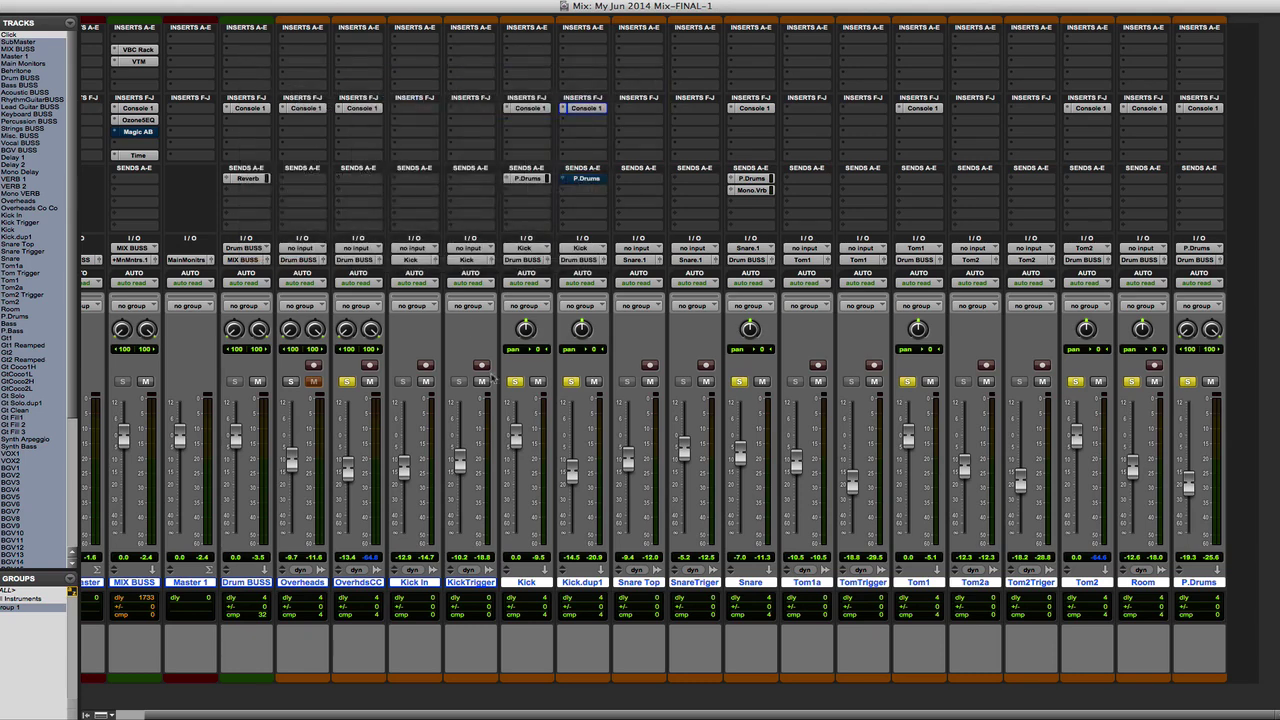
# - Compare the playing drum mix with the Kick.dup1 track taken out of the solo and brought back in
pyautogui.click(574, 382)
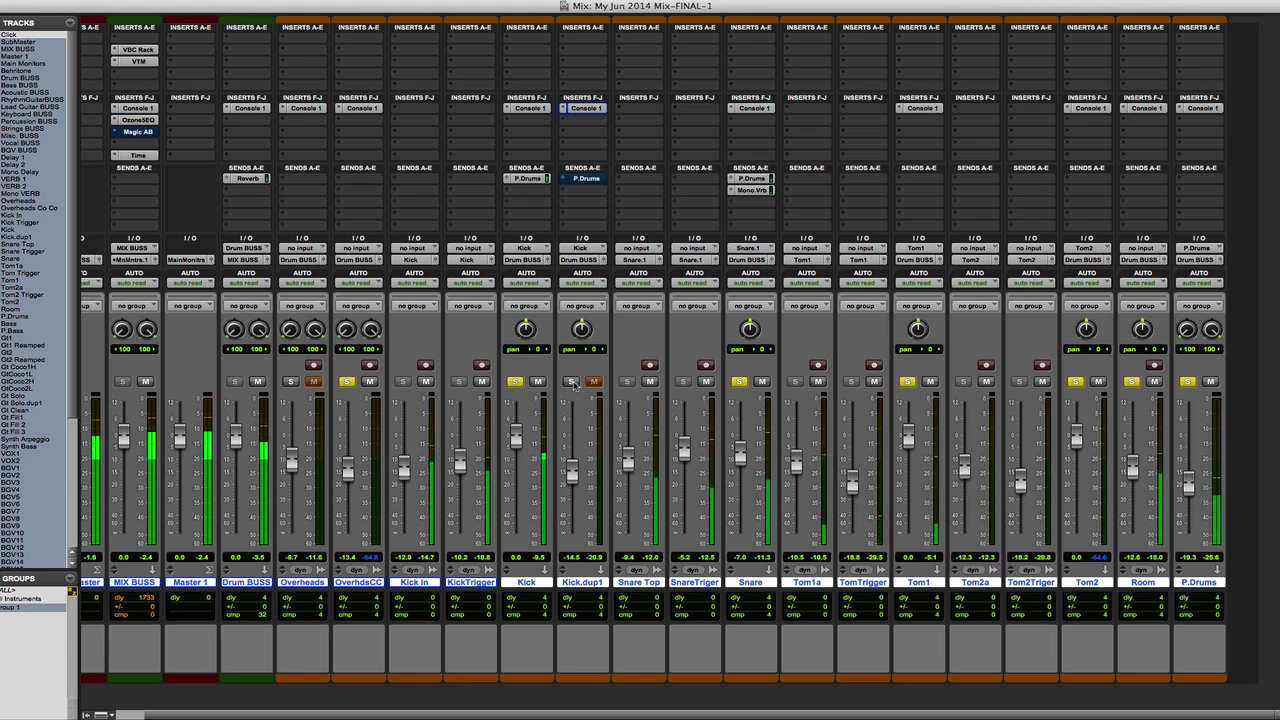
pyautogui.click(573, 382)
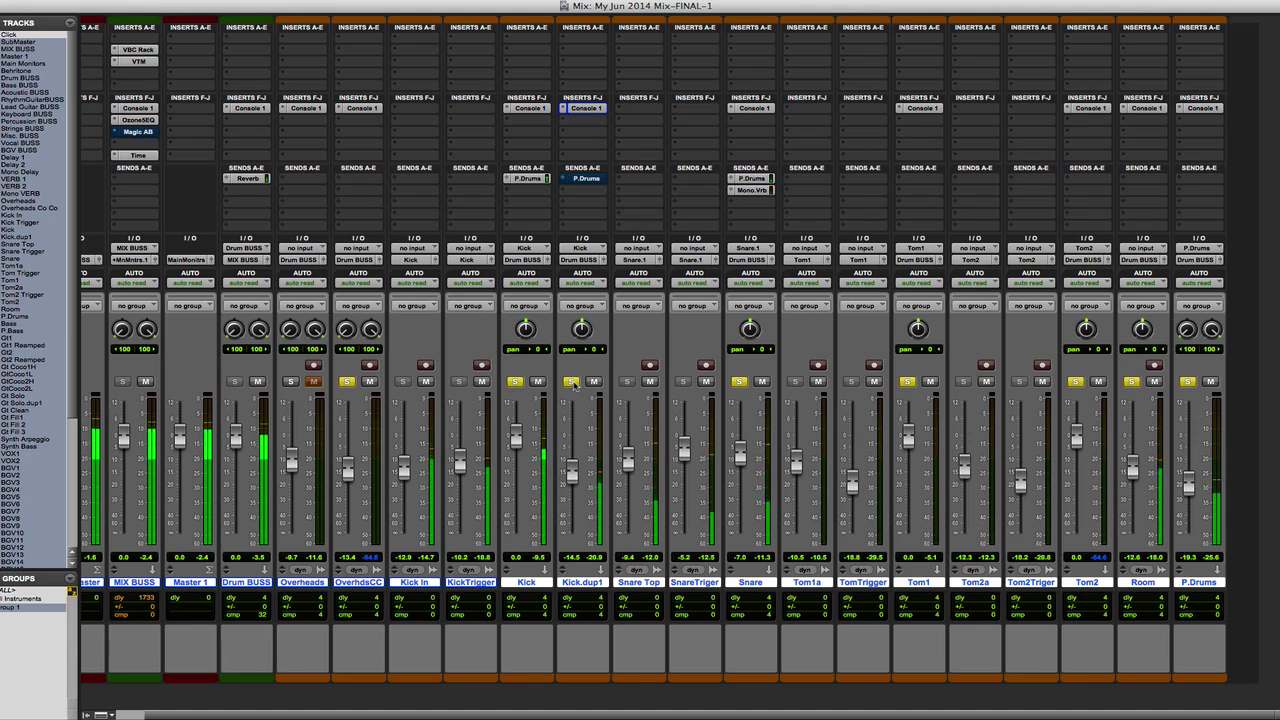
pyautogui.click(573, 382)
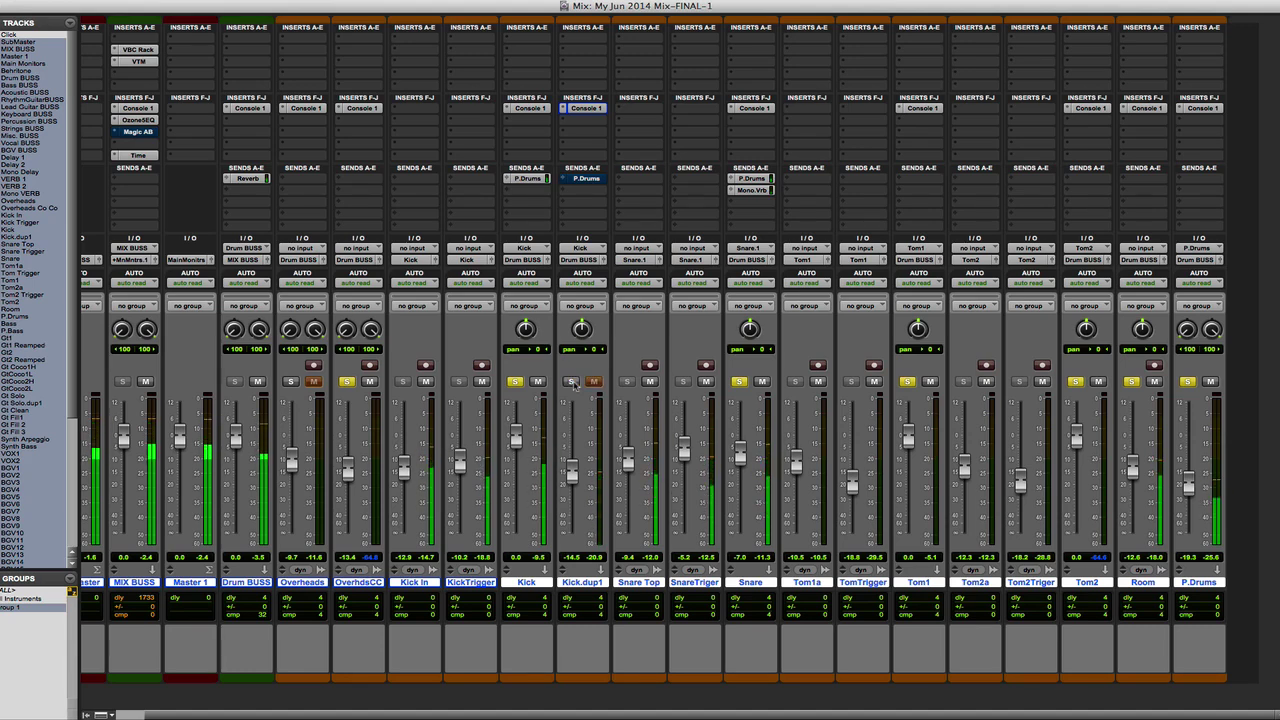
pyautogui.click(573, 382)
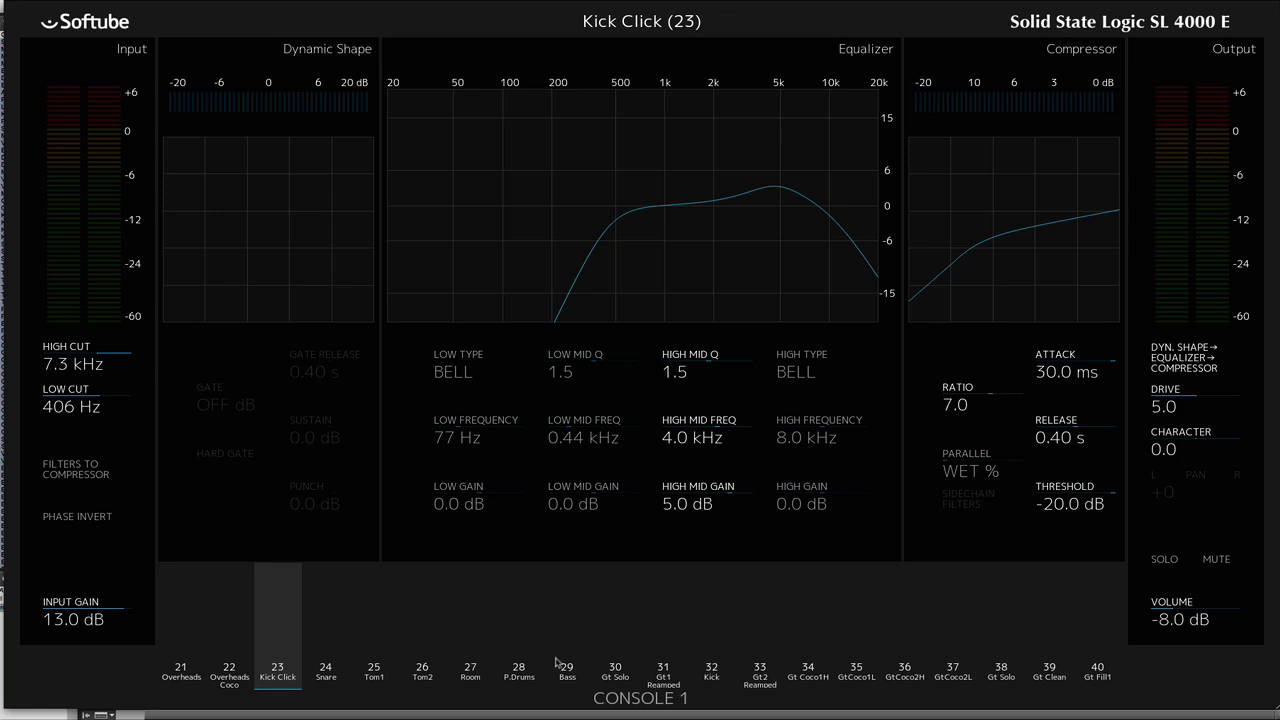
# - Review the Console 1 channel settings of Snare, Tom1, Tom2 and Room
pyautogui.press('Right')
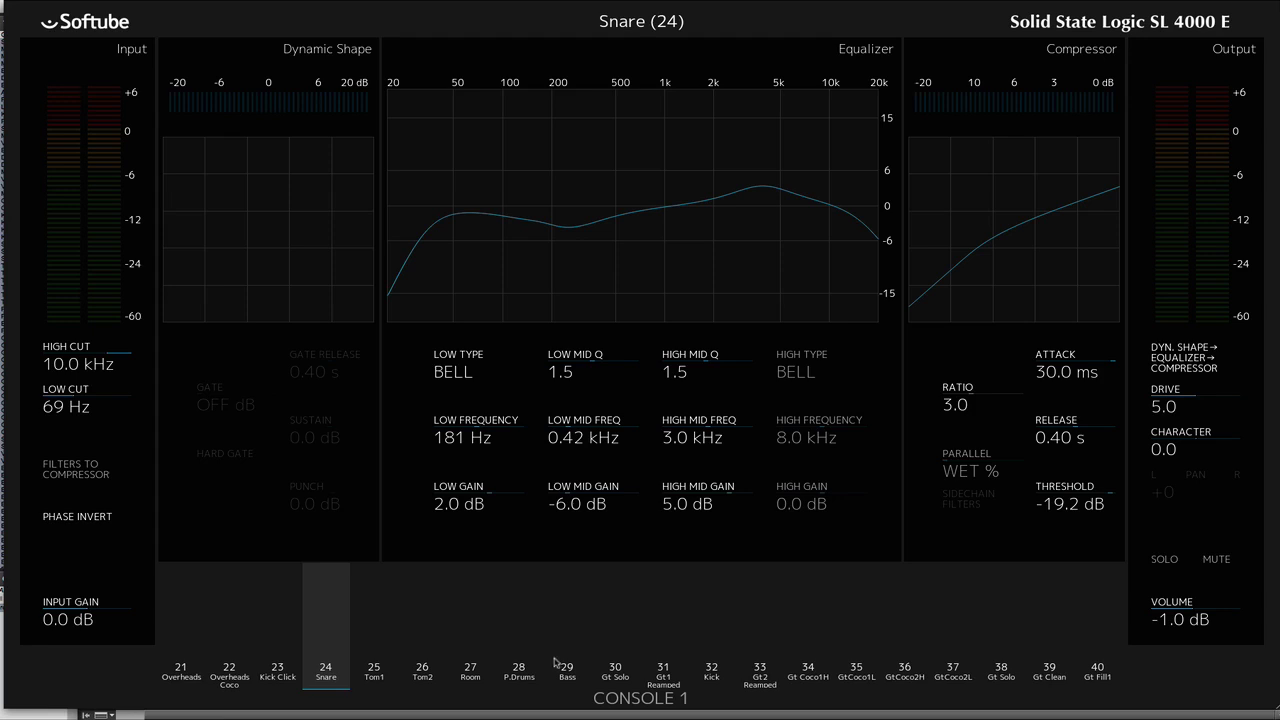
pyautogui.press('Right')
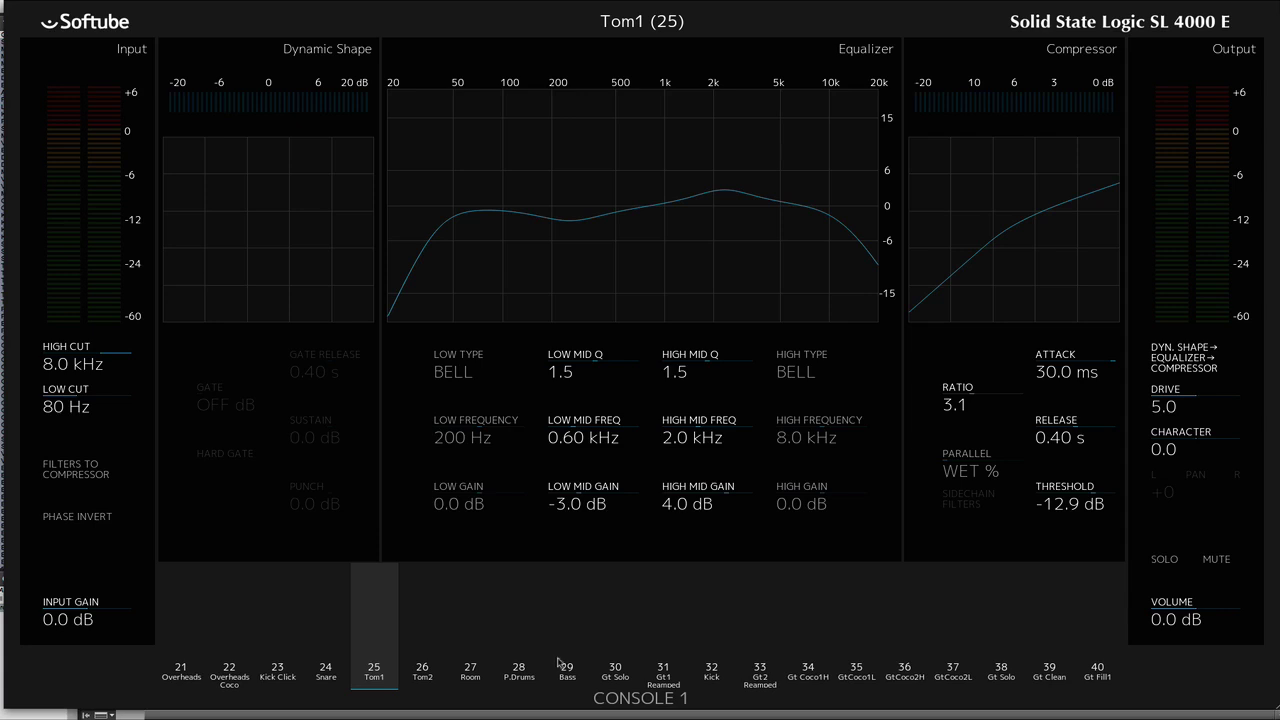
pyautogui.press('Right')
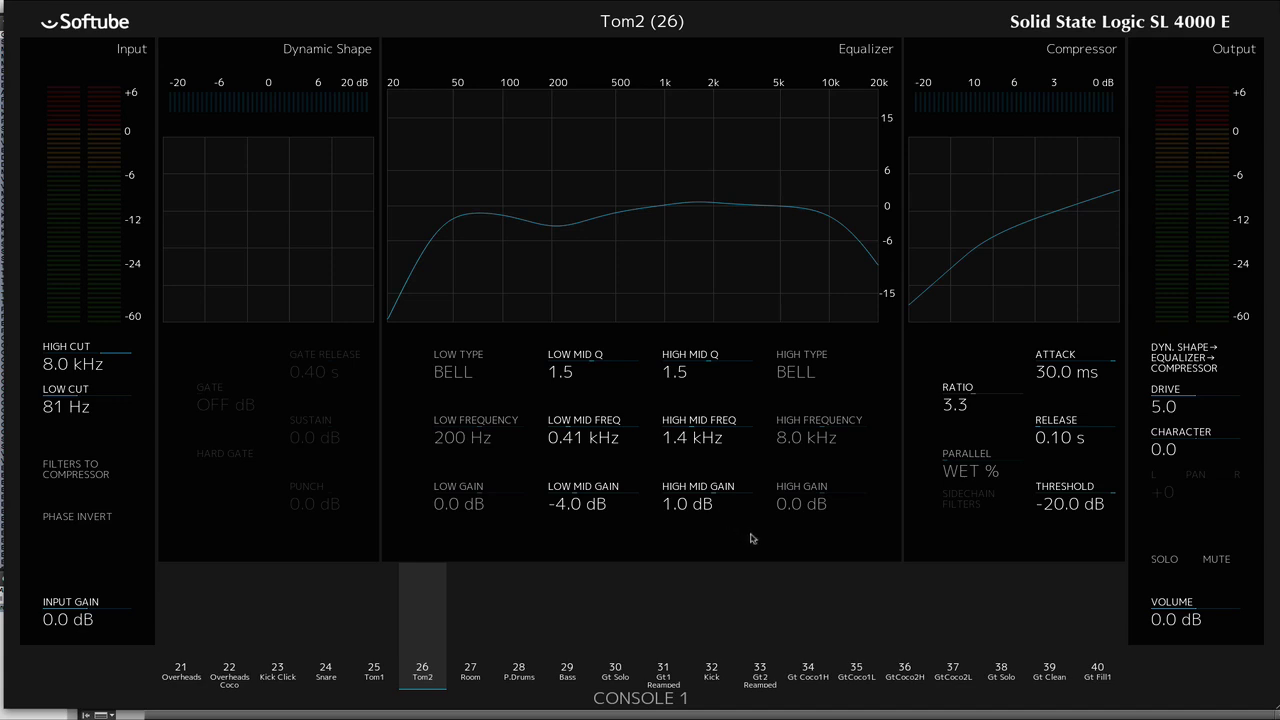
pyautogui.press('Right')
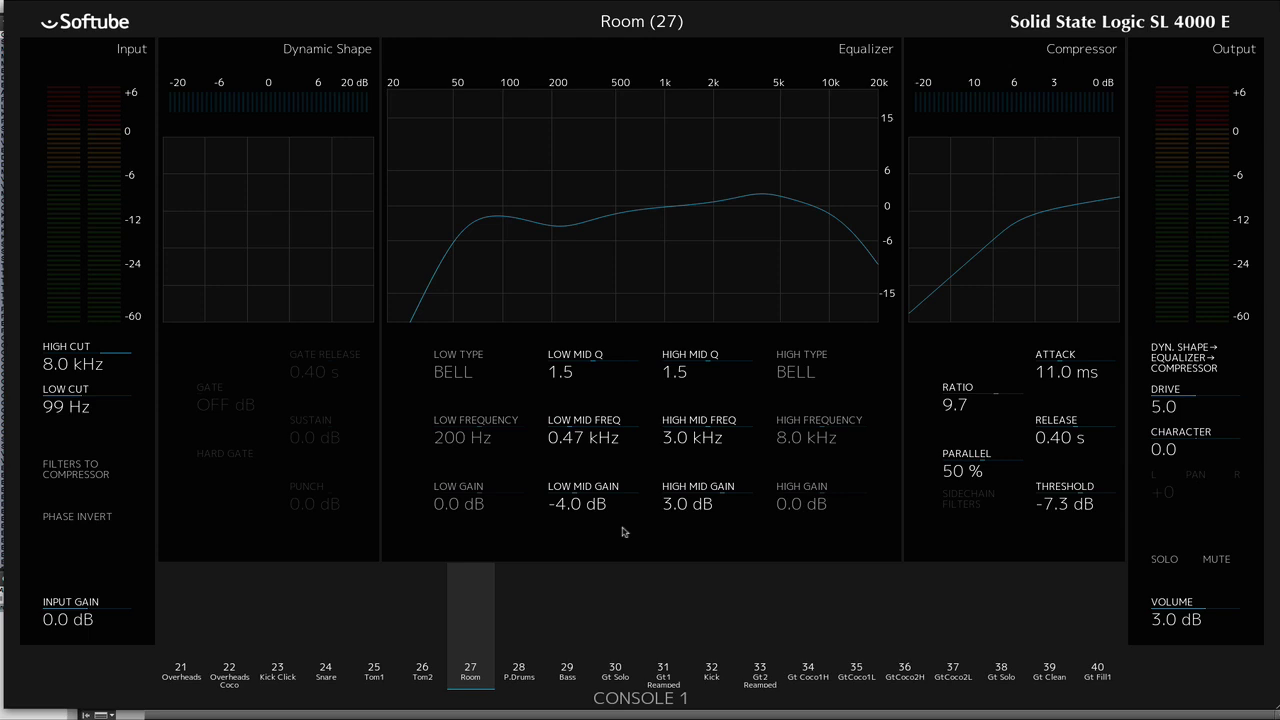
# - Solo the Room channel and audition it in playback
pyautogui.press('s')
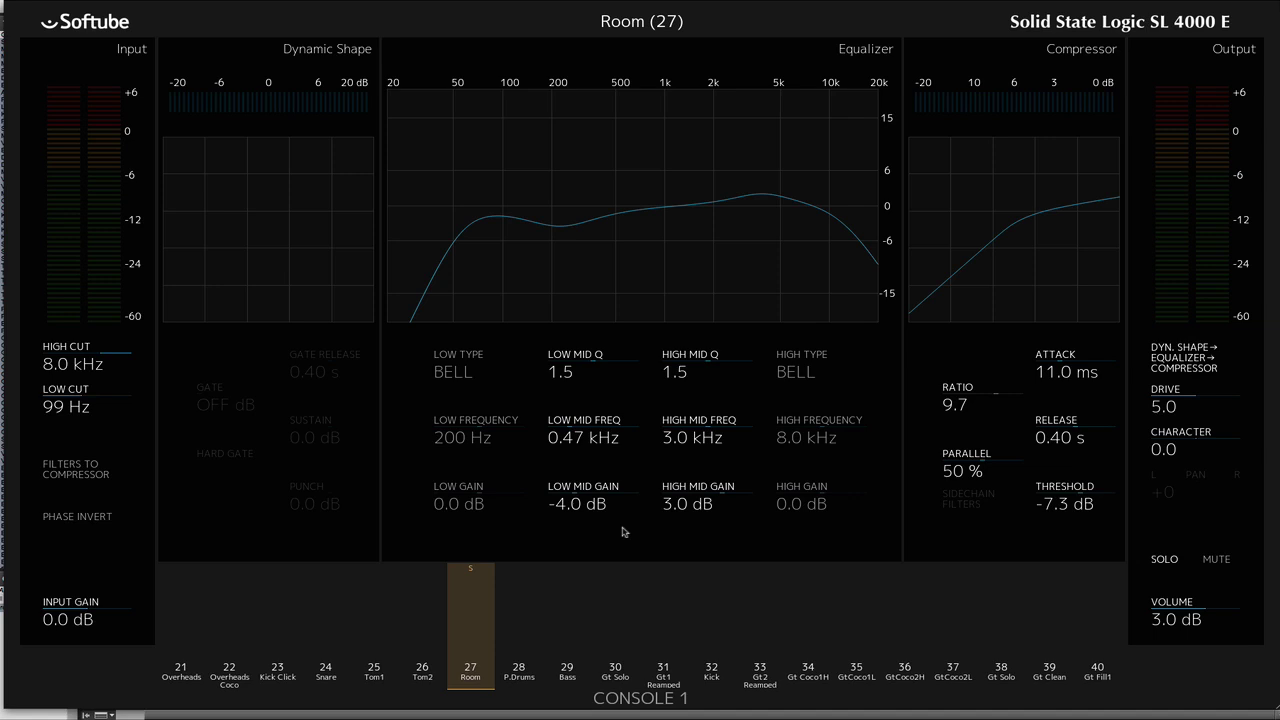
pyautogui.press('space')
pyautogui.press('space')
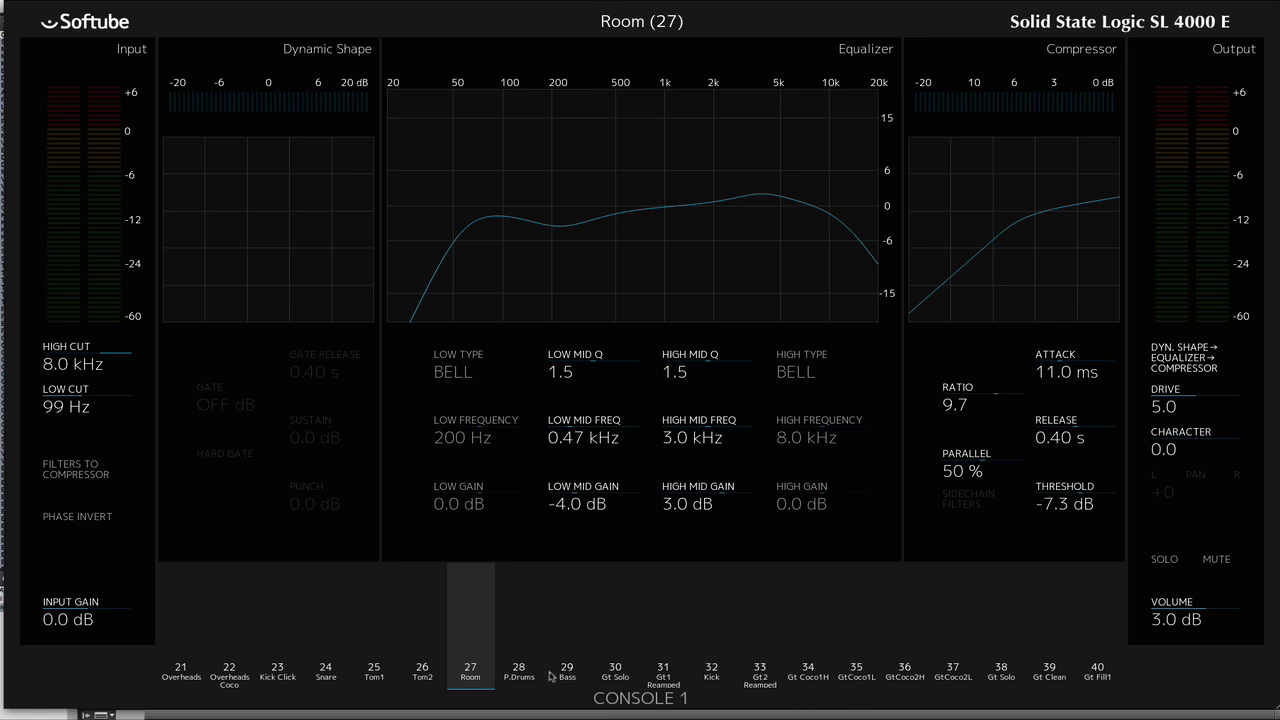
# - Go back through the Console 1 channels from Tom2 to Overheads and return to the mixer
pyautogui.press('Left')
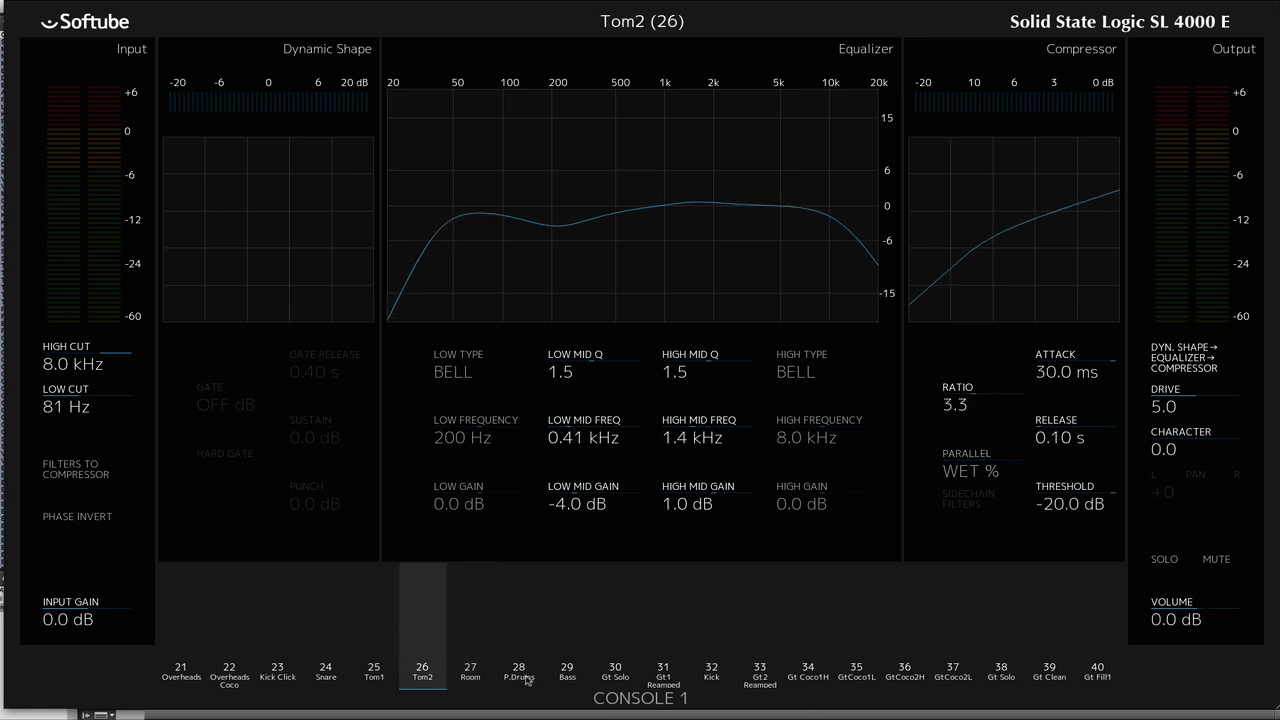
pyautogui.press('Left')
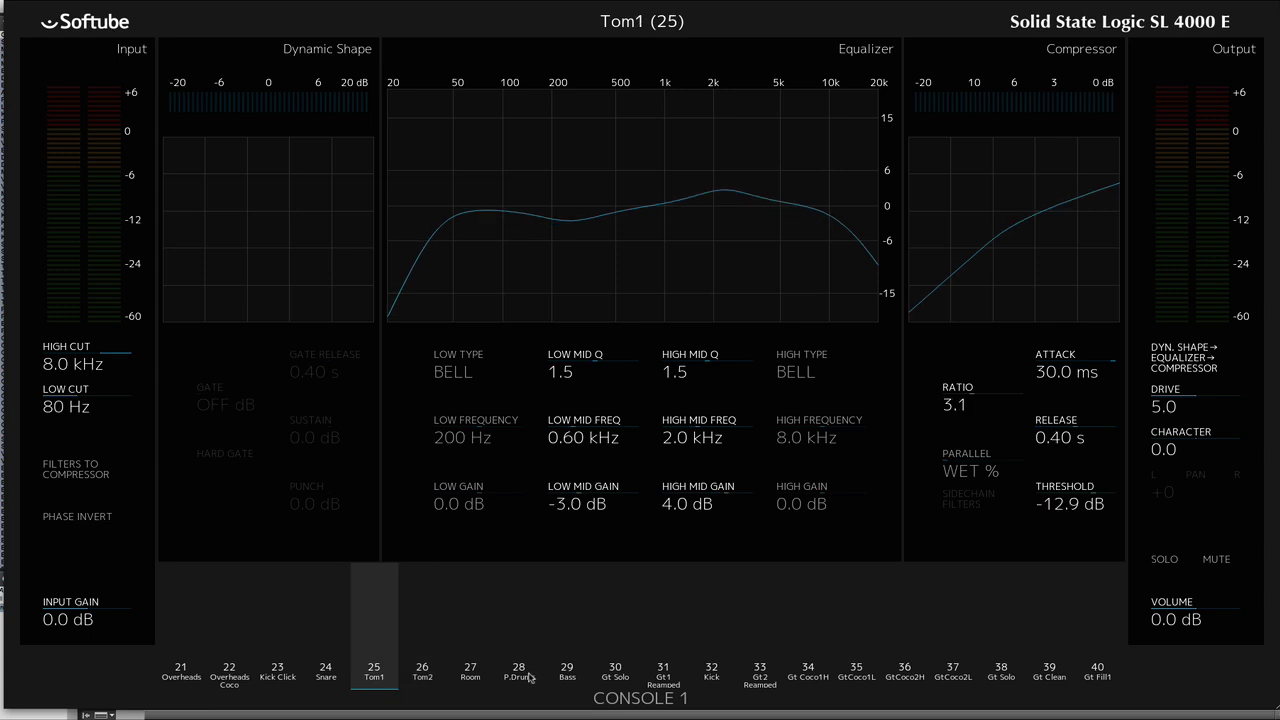
pyautogui.press('Left')
pyautogui.press('Left')
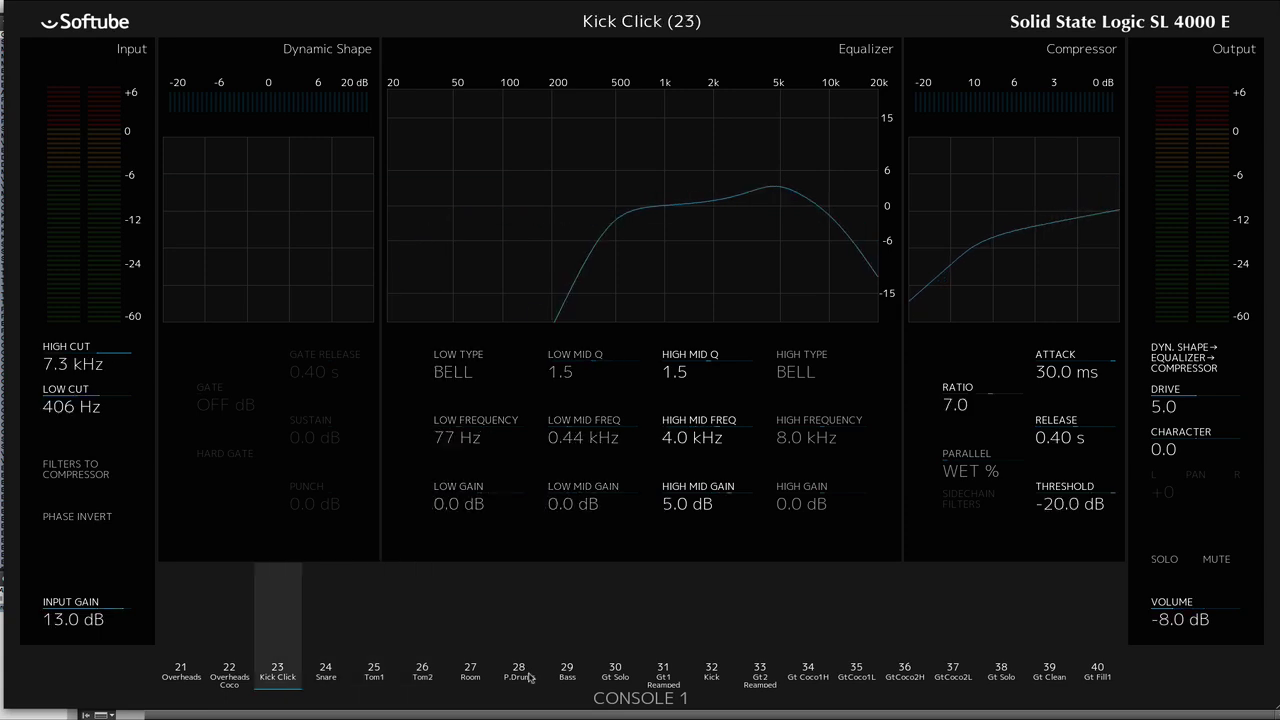
pyautogui.press('Left')
pyautogui.press('Left')
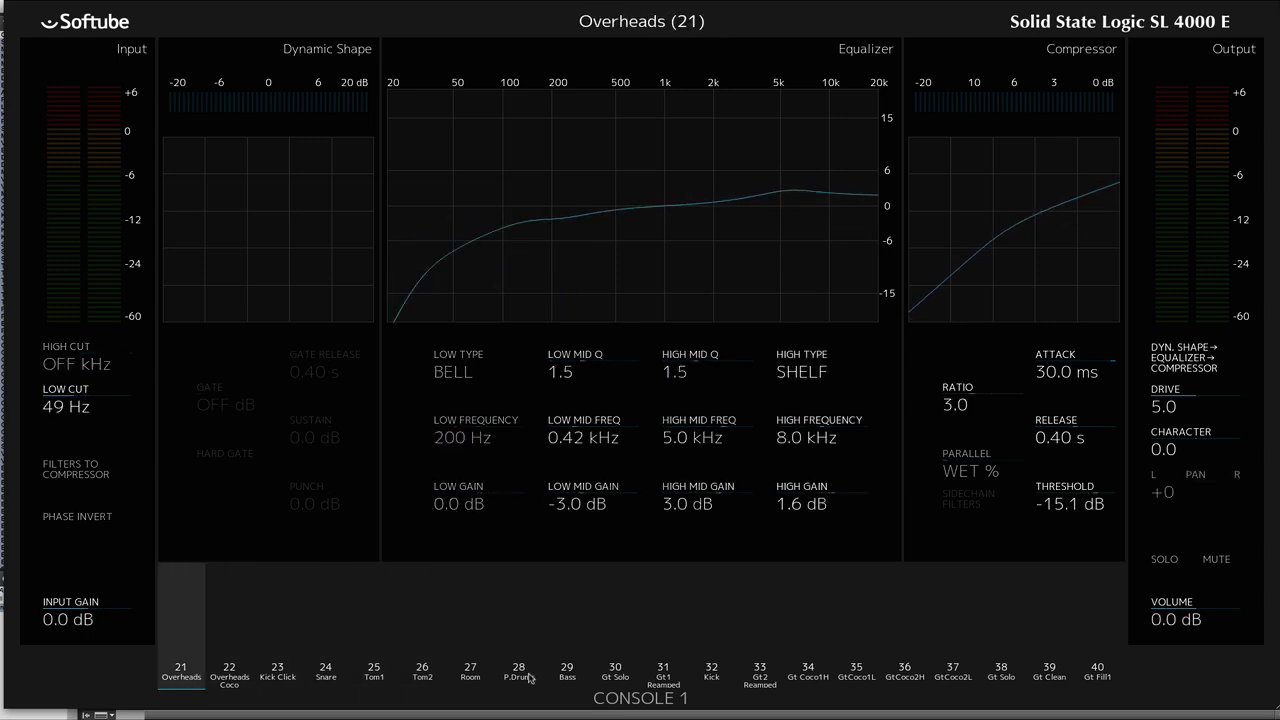
pyautogui.press('Escape')
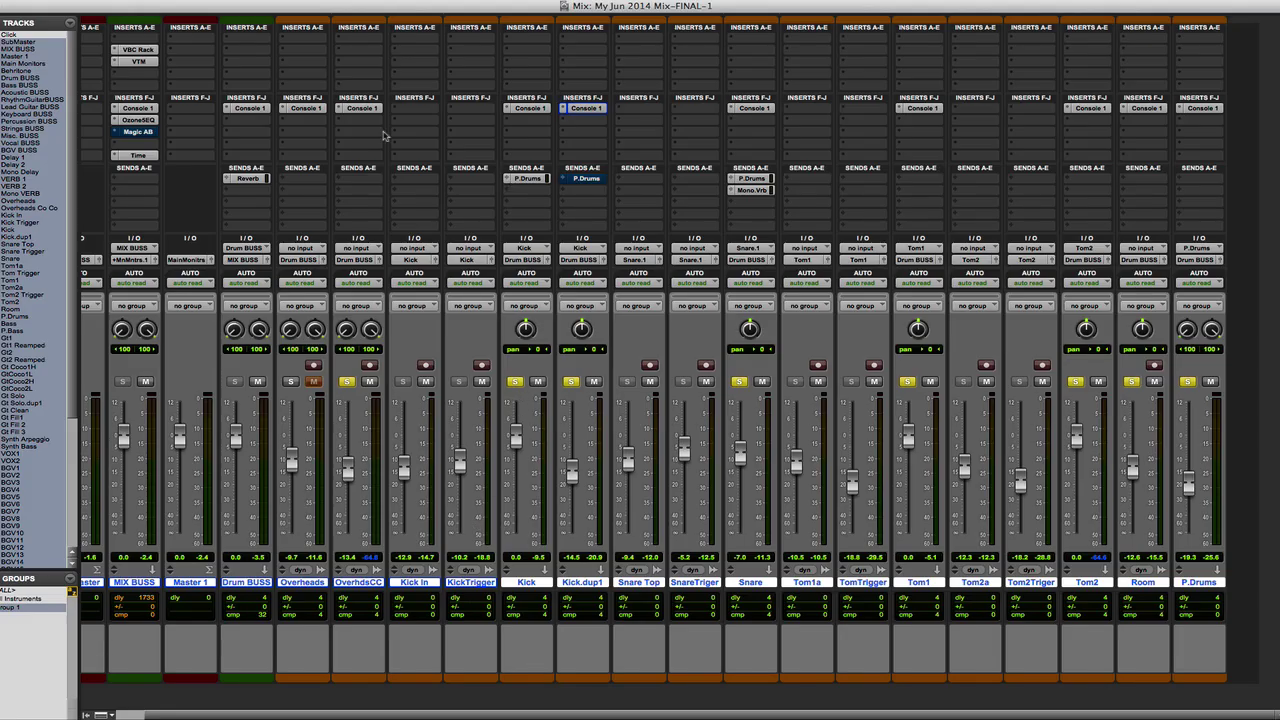
# - Compare the playing drum mix and the soloed Bass track with Console 1 bypassed and active on all tracks
pyautogui.press('space')
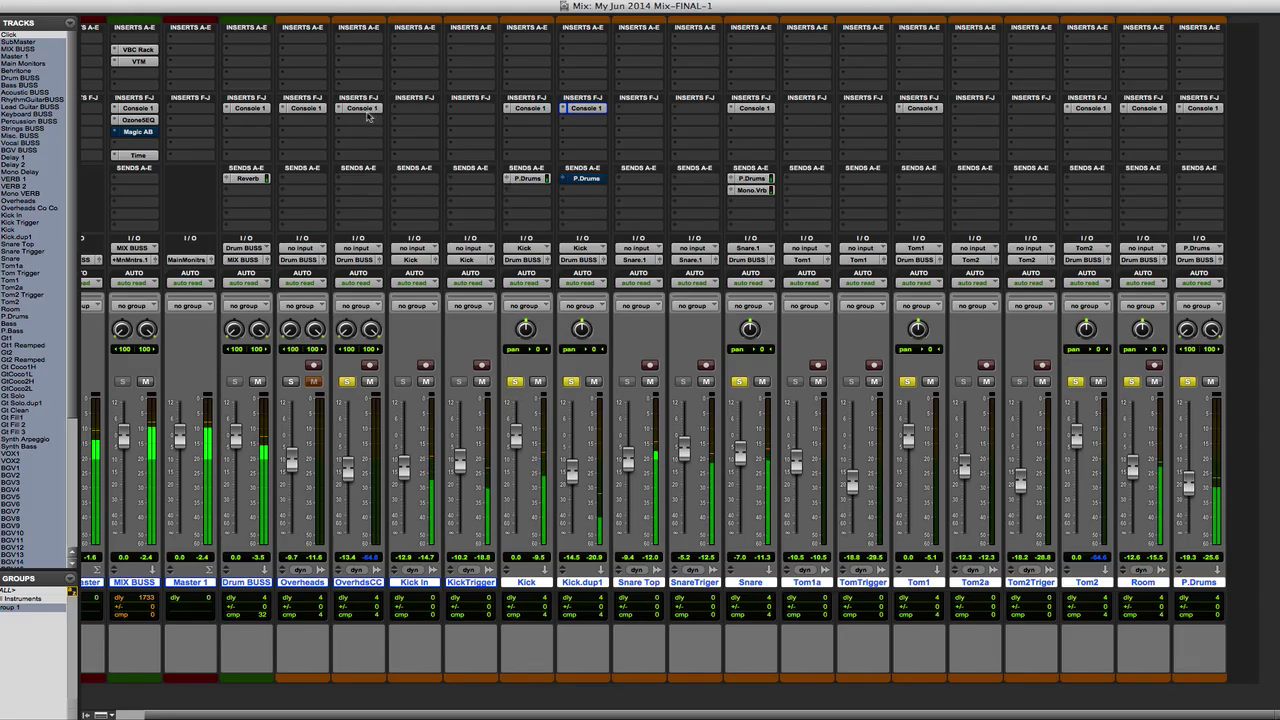
pyautogui.keyDown('alt'); pyautogui.keyDown('super'); pyautogui.click(366, 110); pyautogui.keyUp('super'); pyautogui.keyUp('alt')
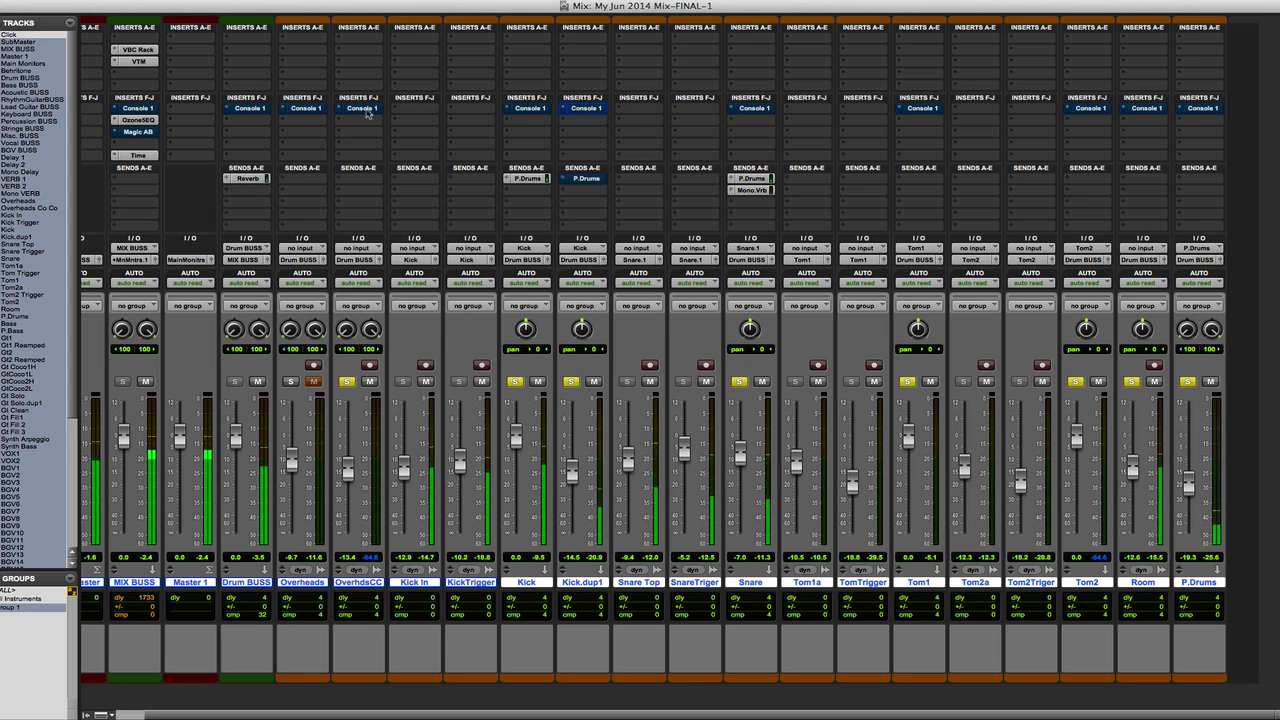
pyautogui.keyDown('alt'); pyautogui.keyDown('super'); pyautogui.click(368, 113); pyautogui.keyUp('super'); pyautogui.keyUp('alt')
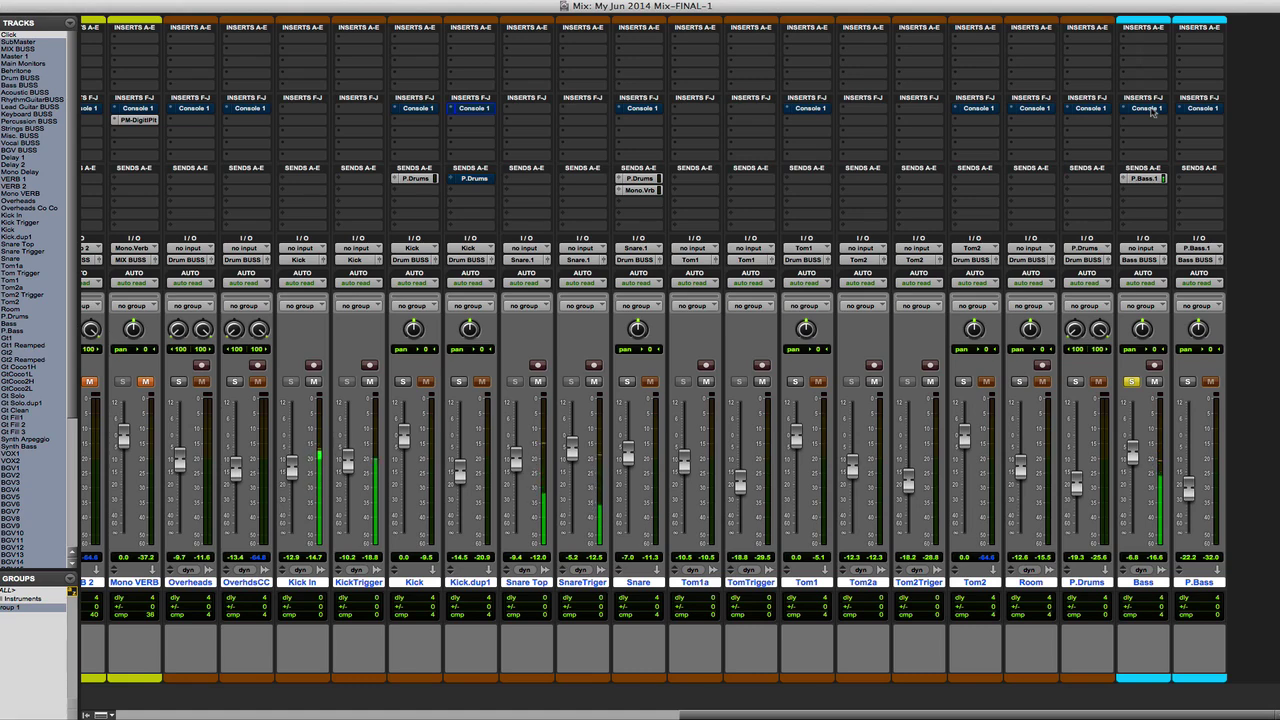
pyautogui.keyDown('alt'); pyautogui.keyDown('super'); pyautogui.click(1152, 112); pyautogui.keyUp('super'); pyautogui.keyUp('alt')
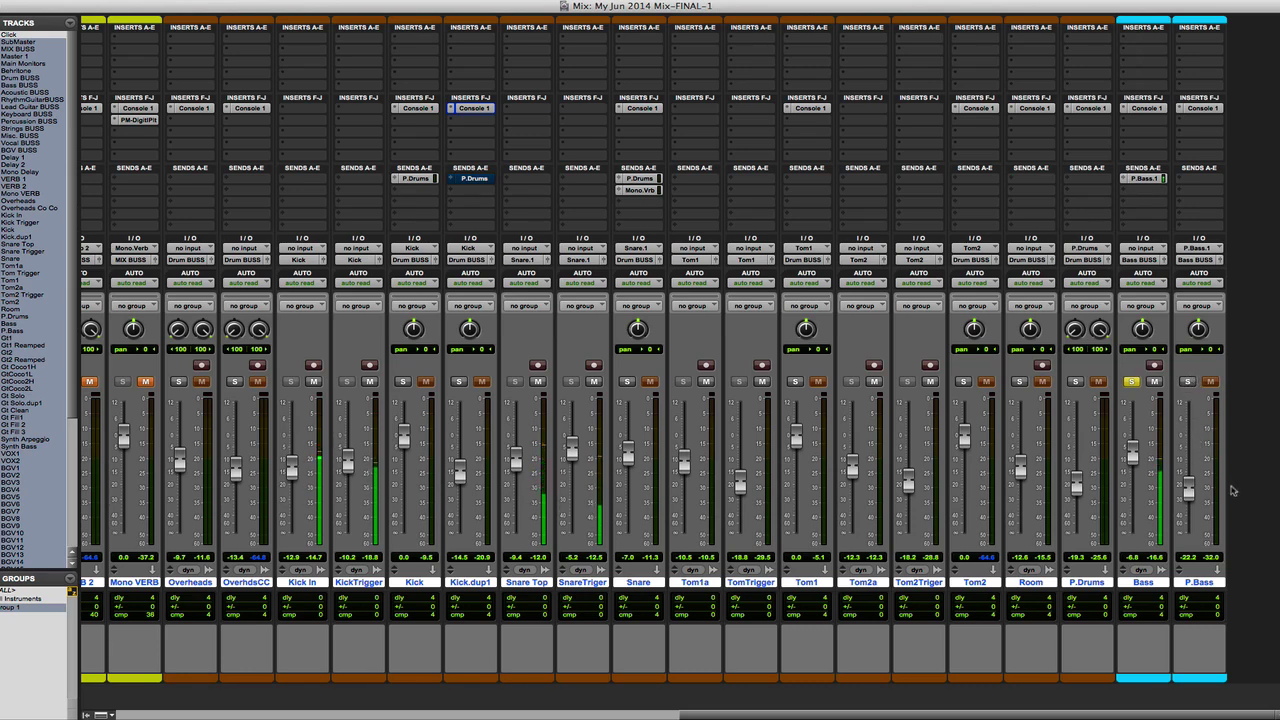
# - Inspect the Bass track's send to P.Bass.1 and solo the P.Bass track alongside Bass
pyautogui.click(1144, 178)
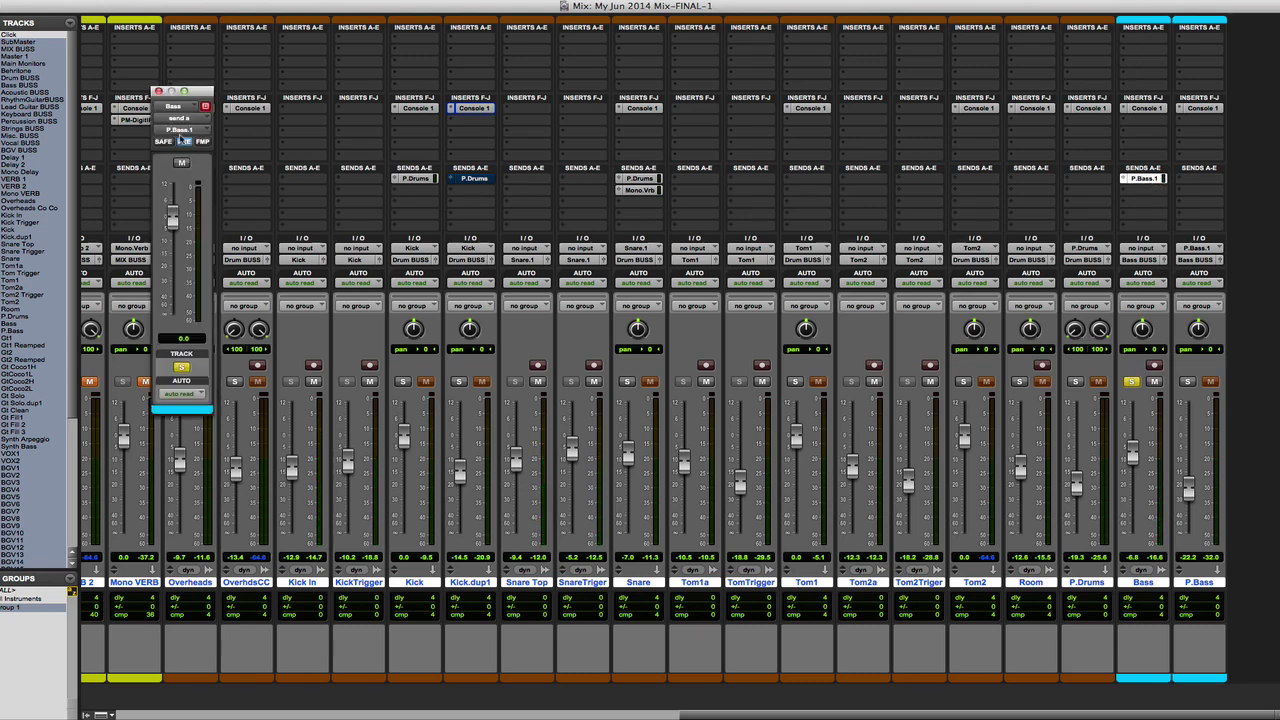
pyautogui.moveTo(190, 97); pyautogui.dragTo(1062, 177)
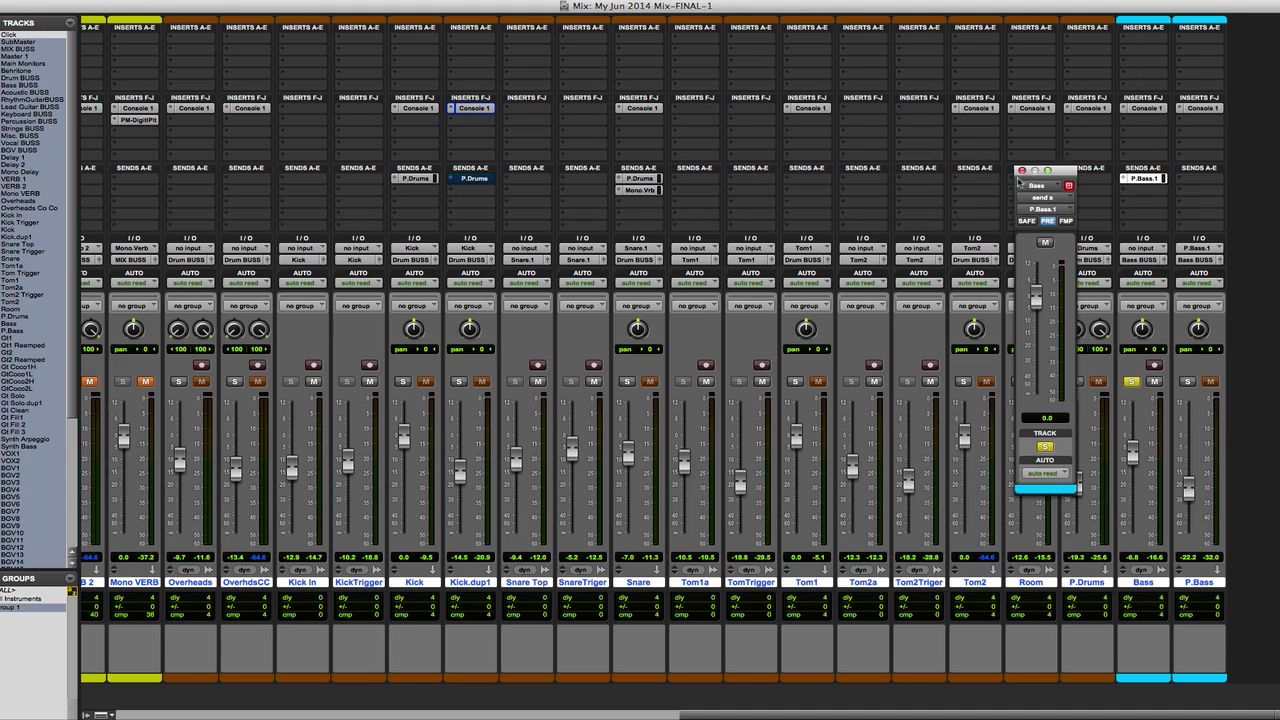
pyautogui.click(1022, 173)
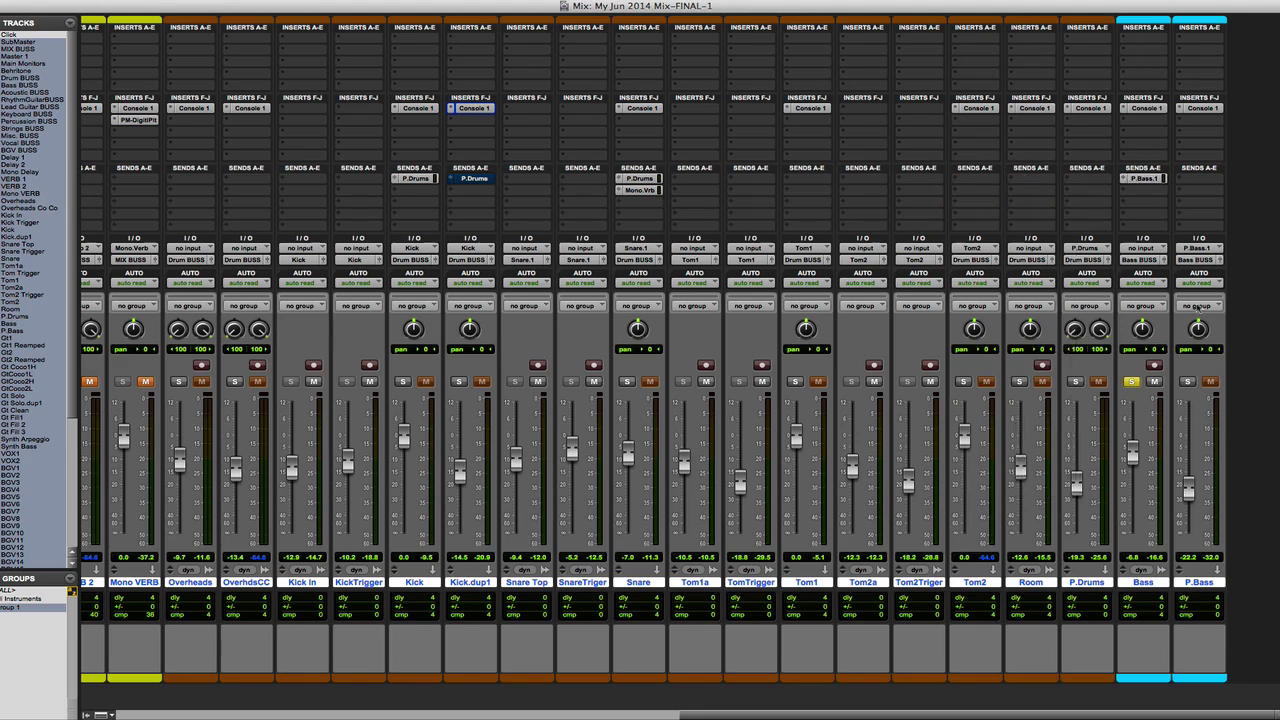
pyautogui.click(1189, 382)
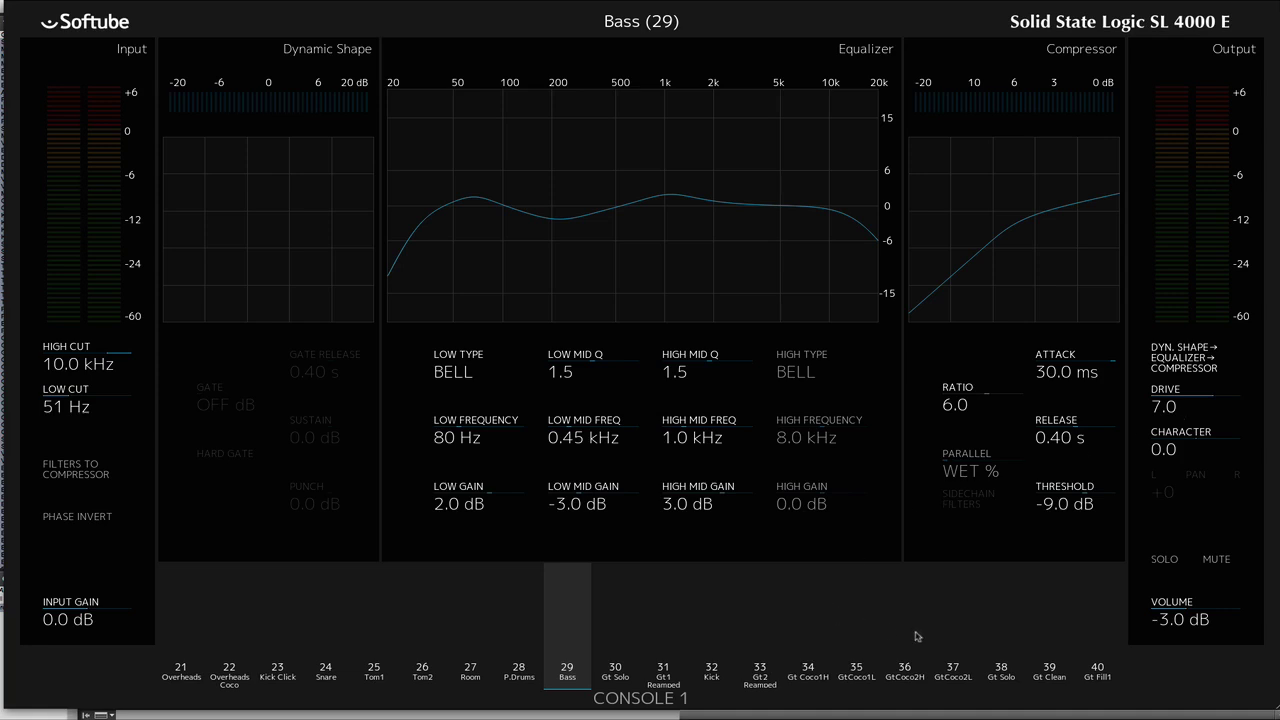
# - Show the P.Bass channel in Console 1 and browse its selectable compressors, keeping the FET Compressor
pyautogui.press('pagedown')
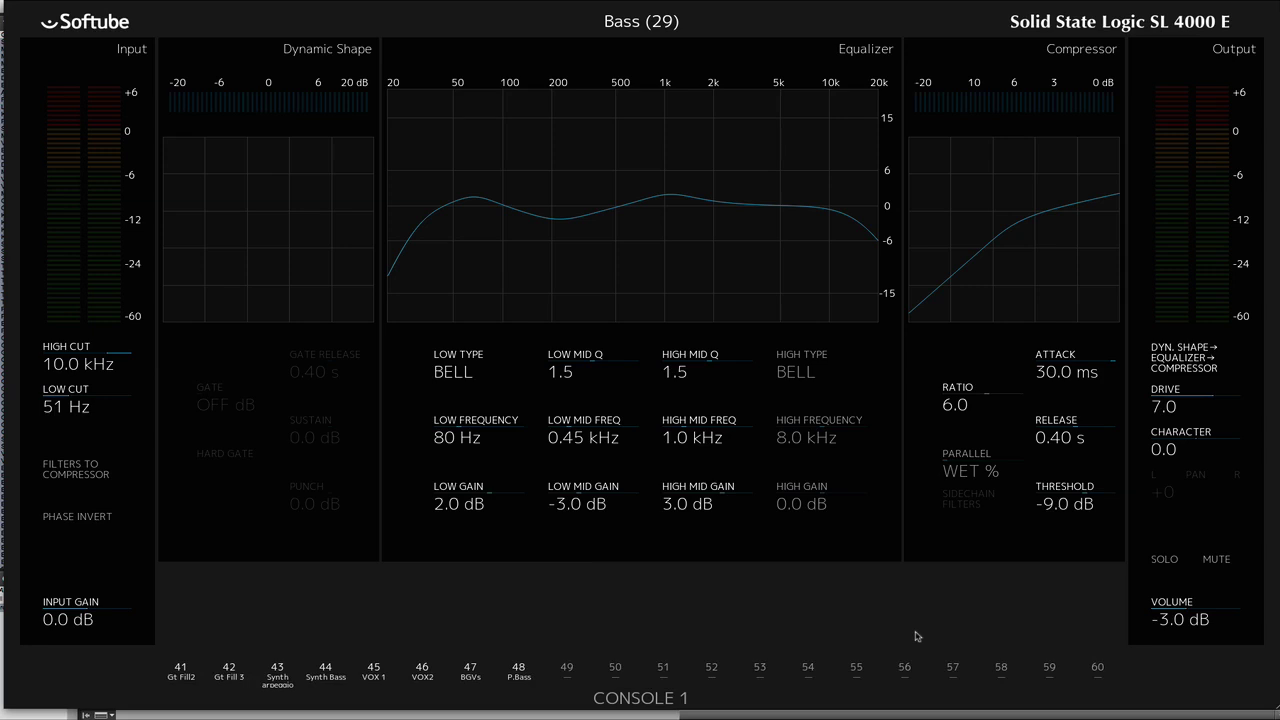
pyautogui.press('8')
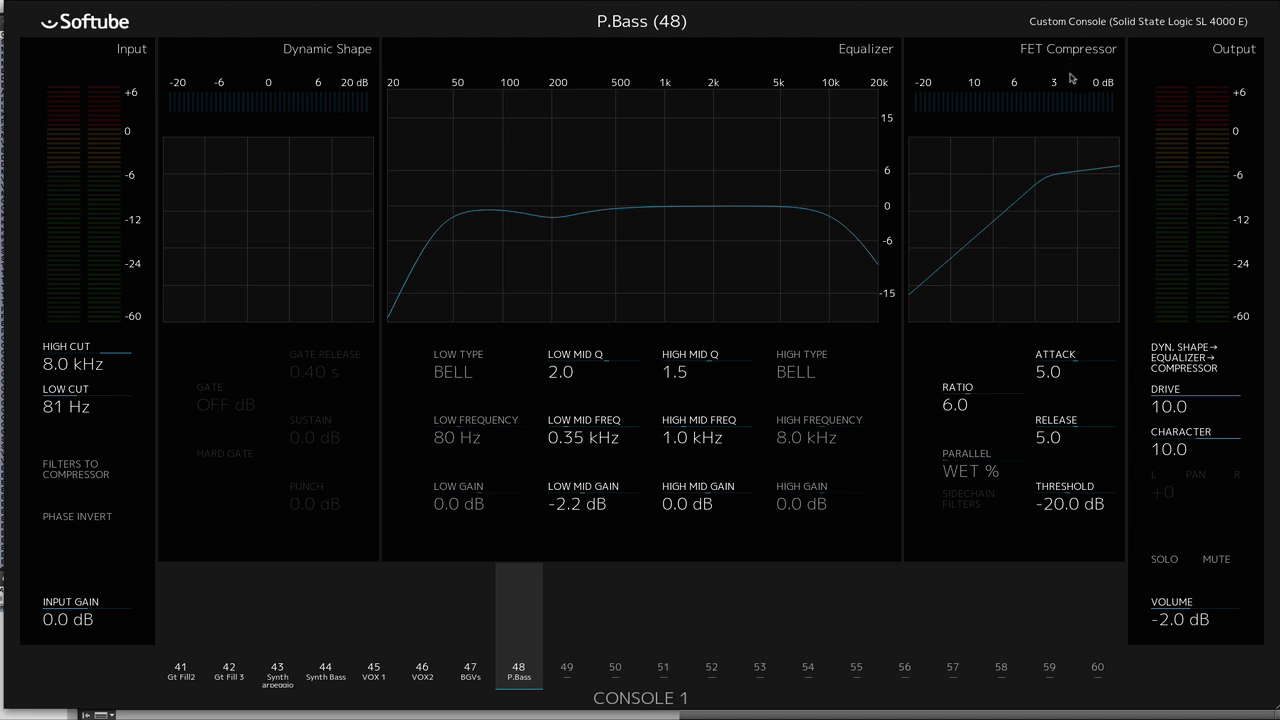
pyautogui.click(1018, 63)
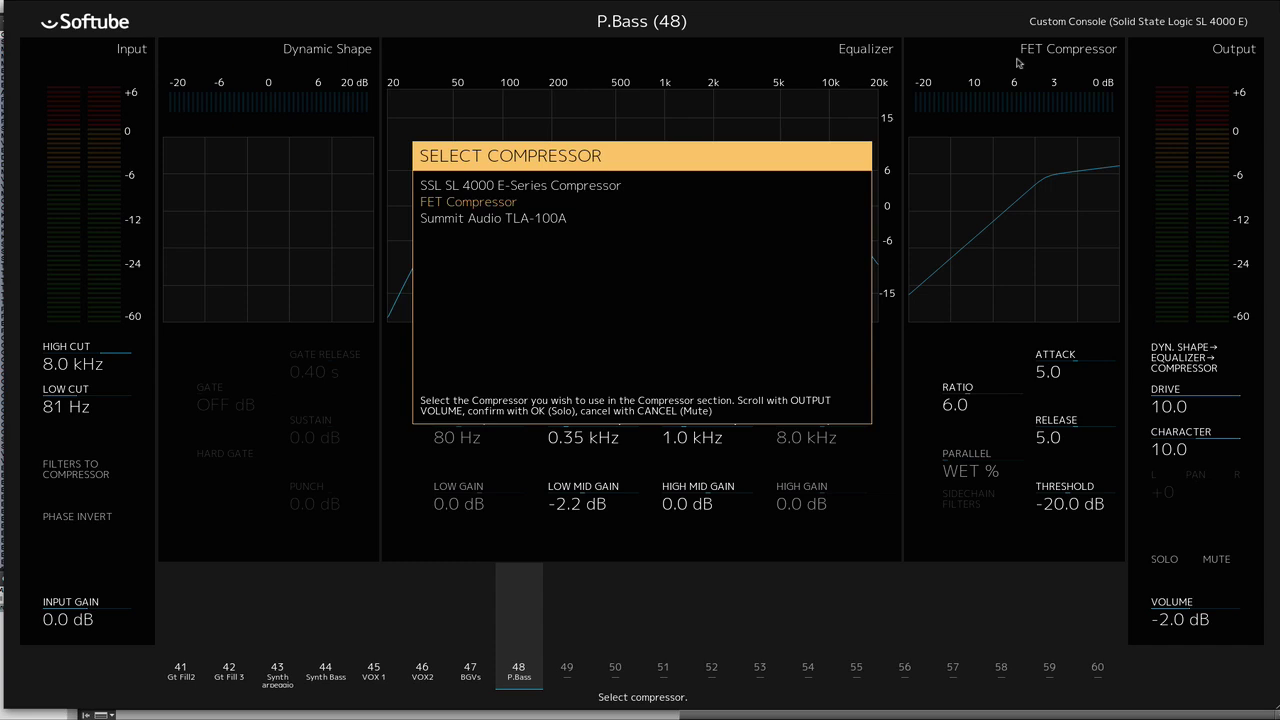
pyautogui.press('Down')
pyautogui.press('Up')
pyautogui.press('Escape')
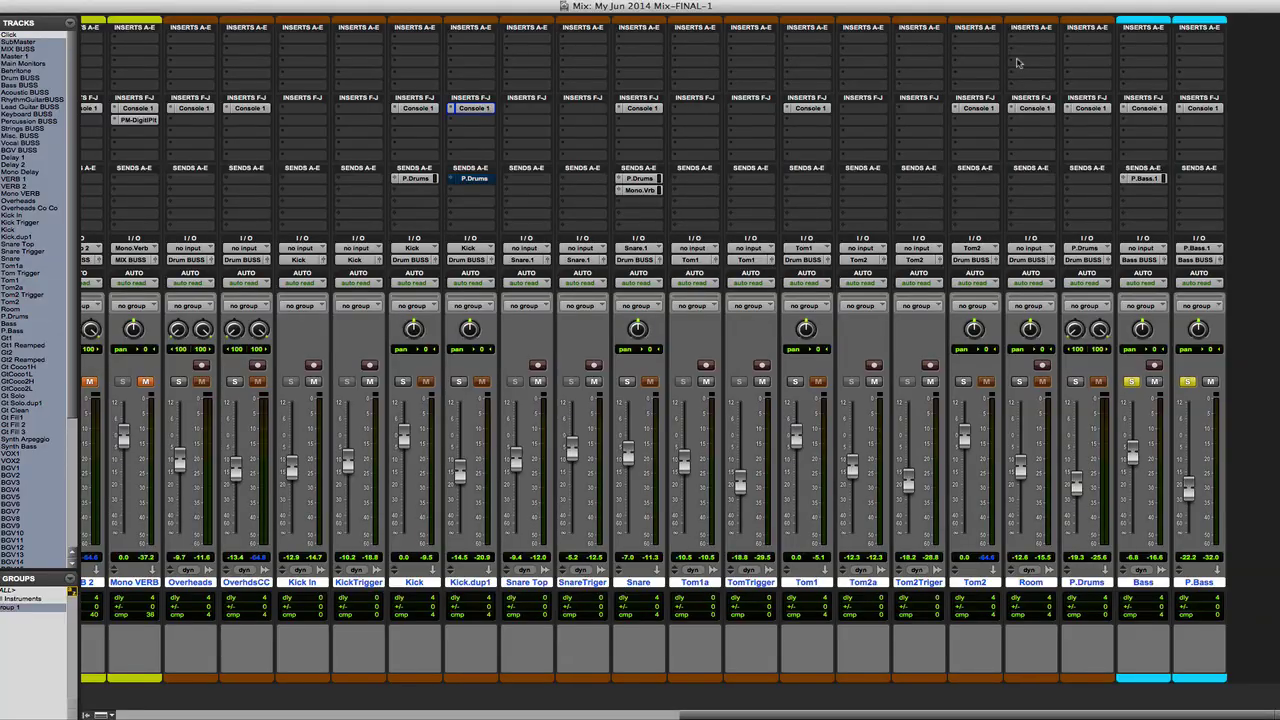
# - Insert the FET Compressor (mono) below Console 1 on P.Bass for comparison with Console 1's compressor section
pyautogui.click(1205, 123)
pyautogui.moveTo(1130, 181)
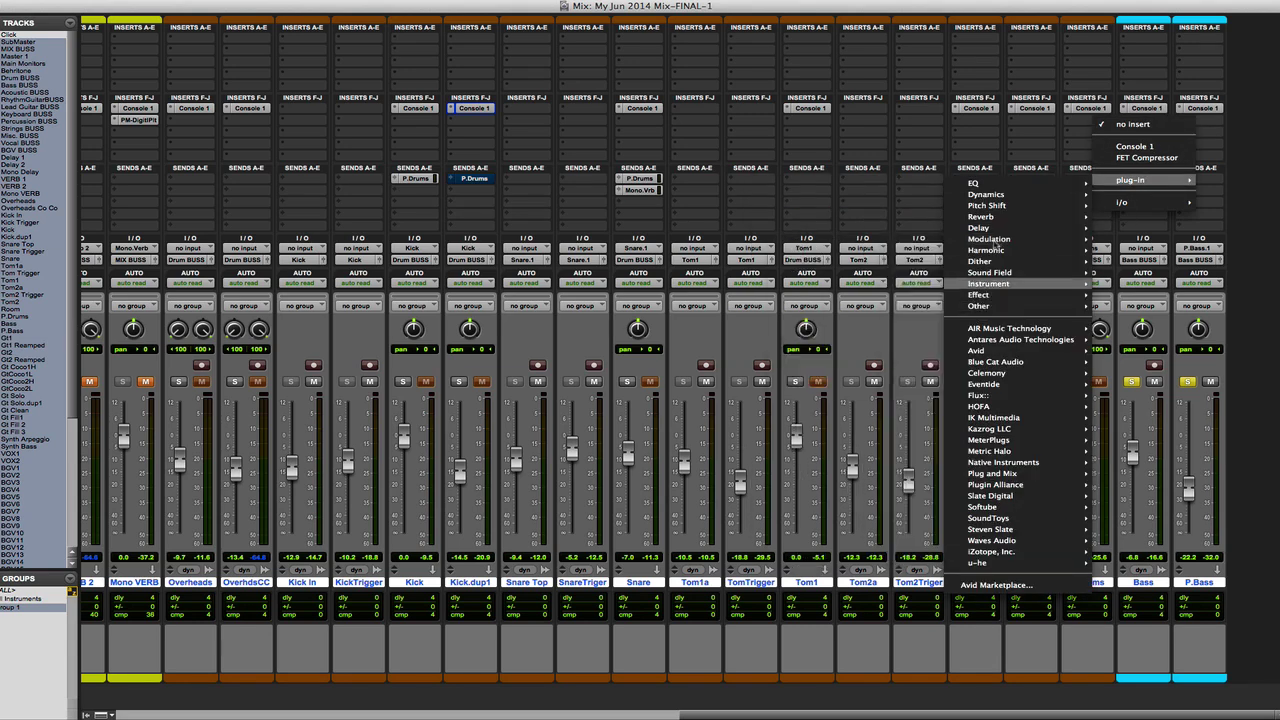
pyautogui.moveTo(990, 195)
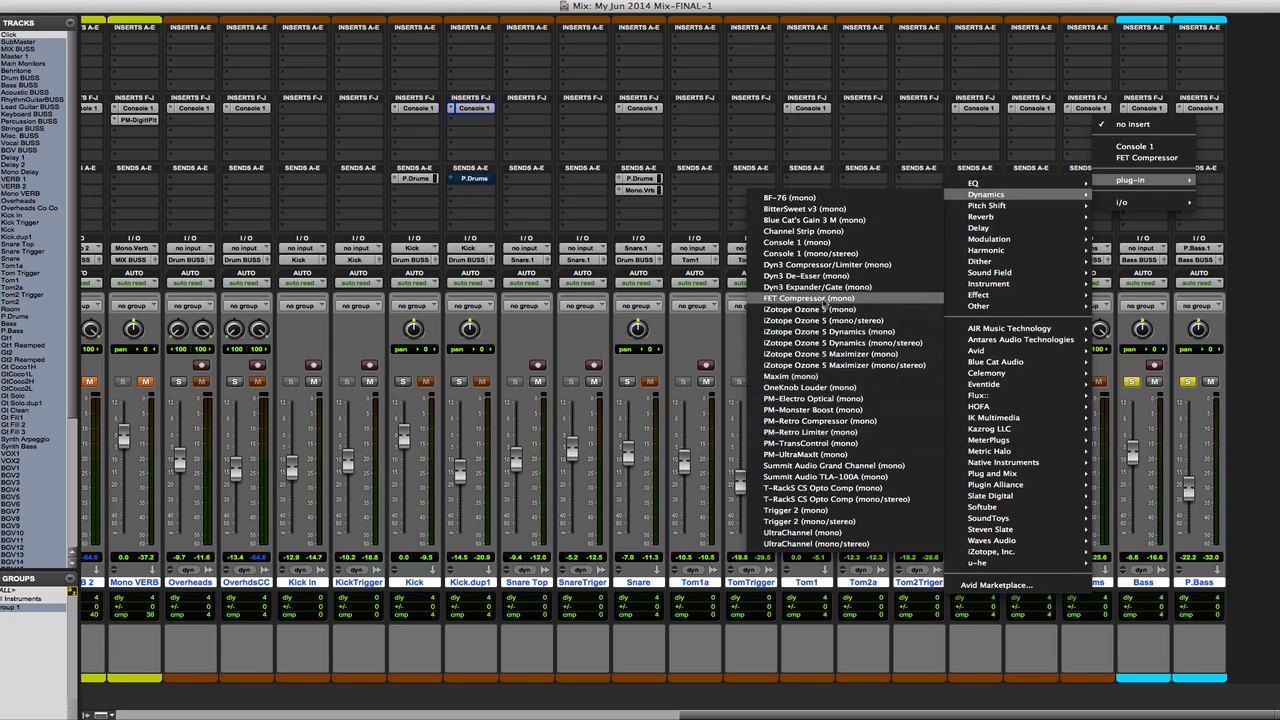
pyautogui.click(823, 309)
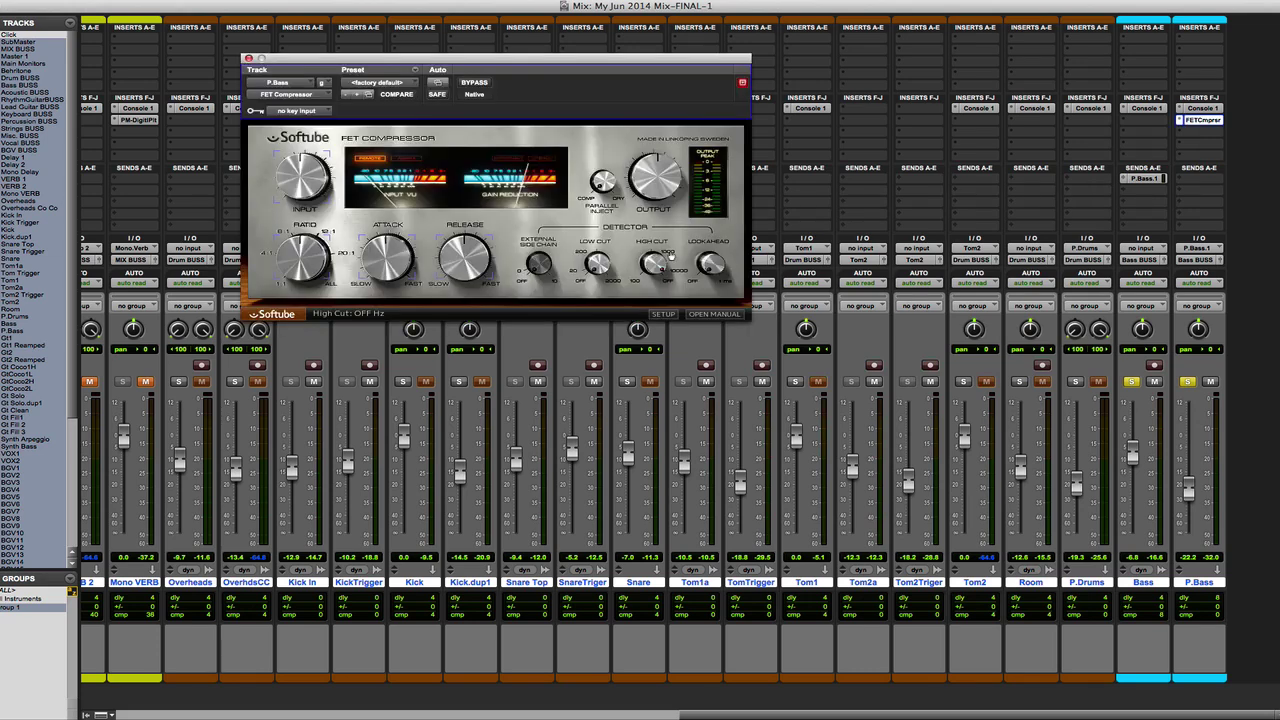
pyautogui.moveTo(532, 63); pyautogui.dragTo(540, 129)
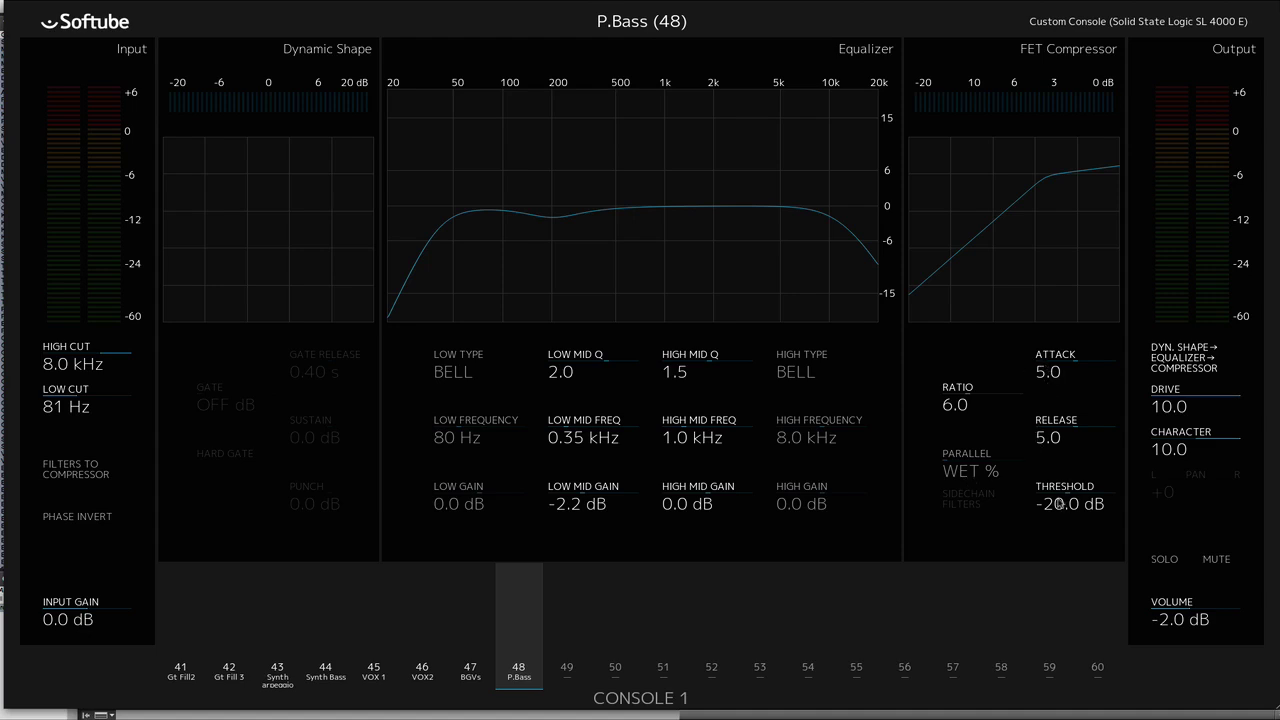
pyautogui.press('Escape')
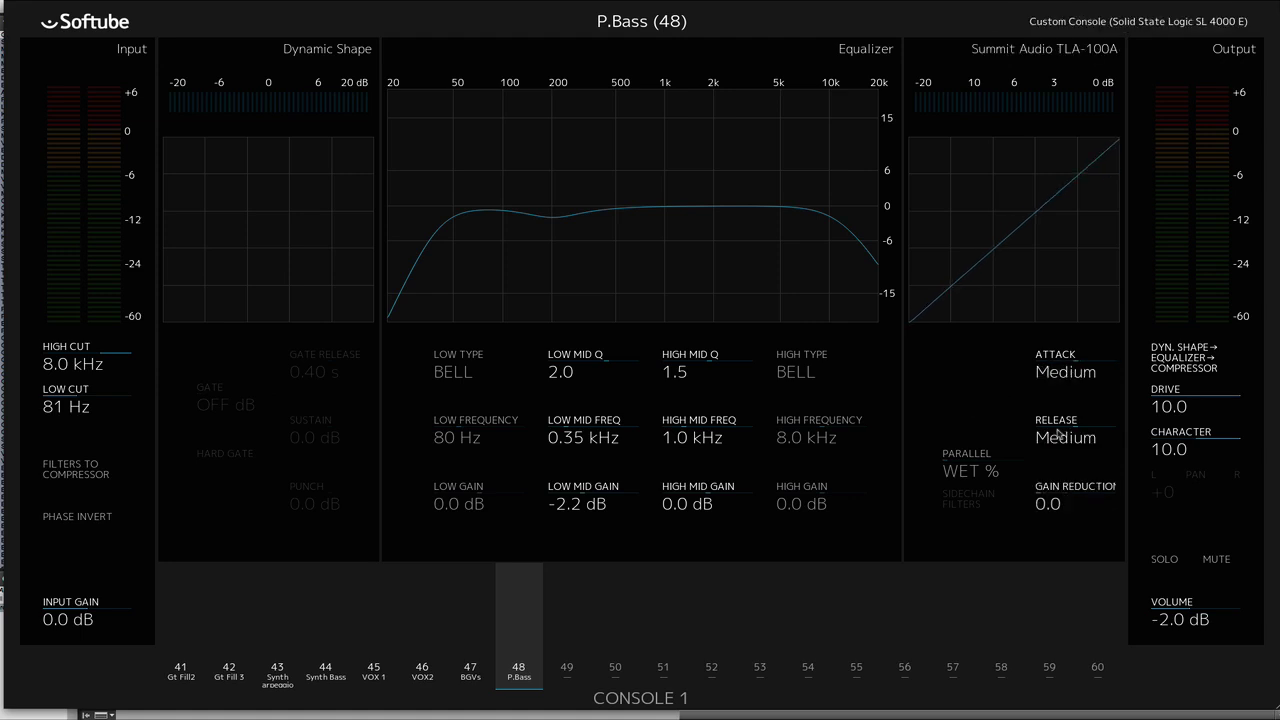
# - Try the attack settings of the Summit Audio TLA-100A on the P.Bass channel and leave attack at Medium
pyautogui.click(1060, 372)
pyautogui.scroll(2, 1060, 373)
pyautogui.scroll(-1, 1060, 372)
pyautogui.press('Escape')
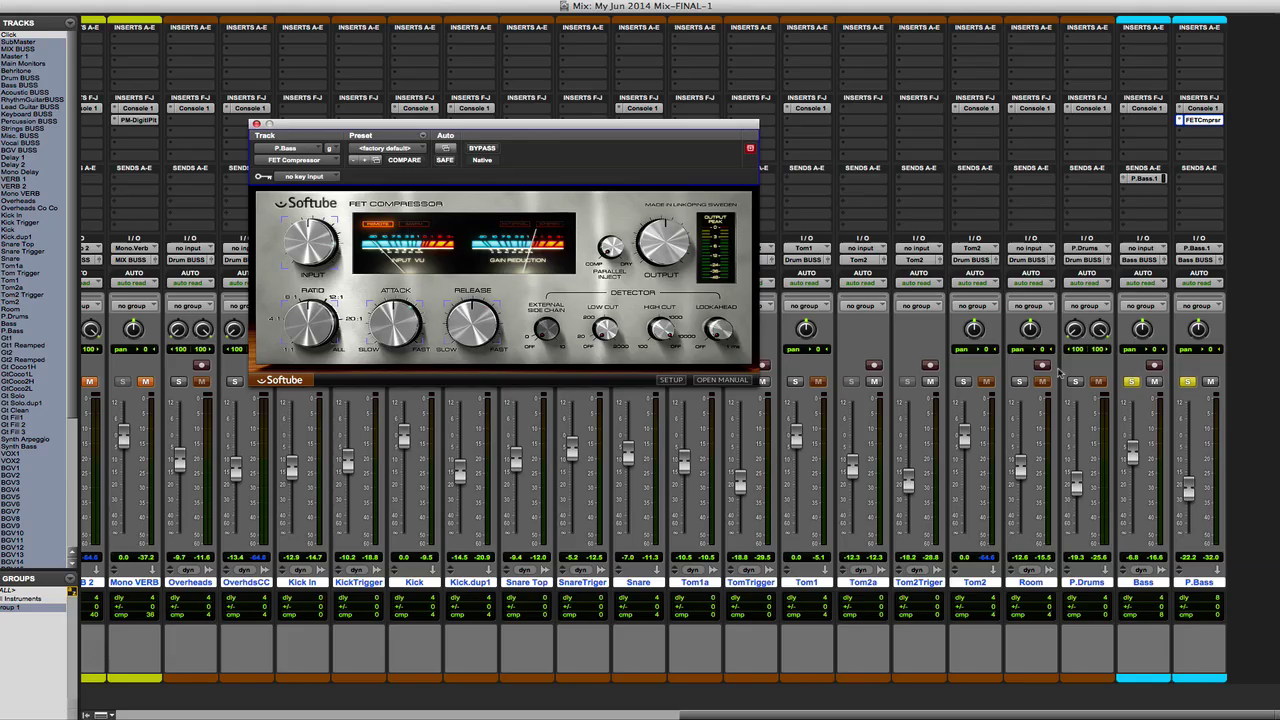
# - Replace the FET Compressor plug-in on P.Bass with the Summit Audio TLA-100A (mono)
pyautogui.click(273, 162)
pyautogui.moveTo(310, 161)
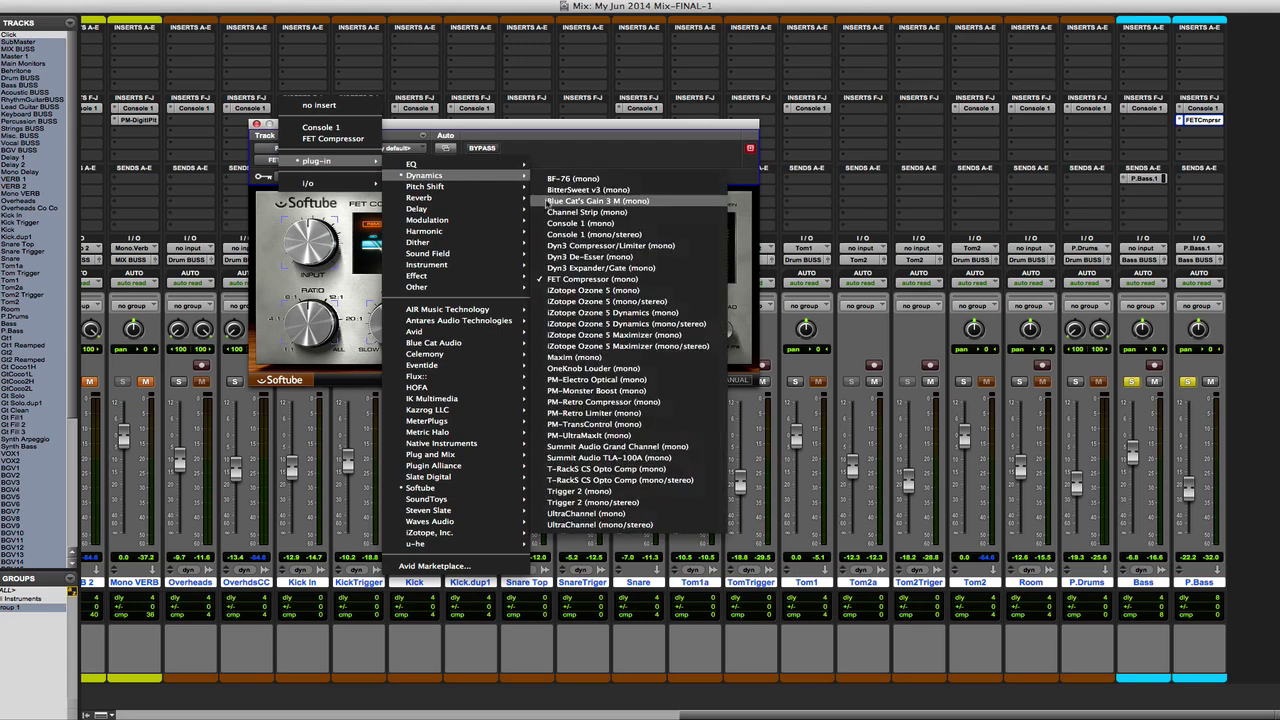
pyautogui.moveTo(463, 175)
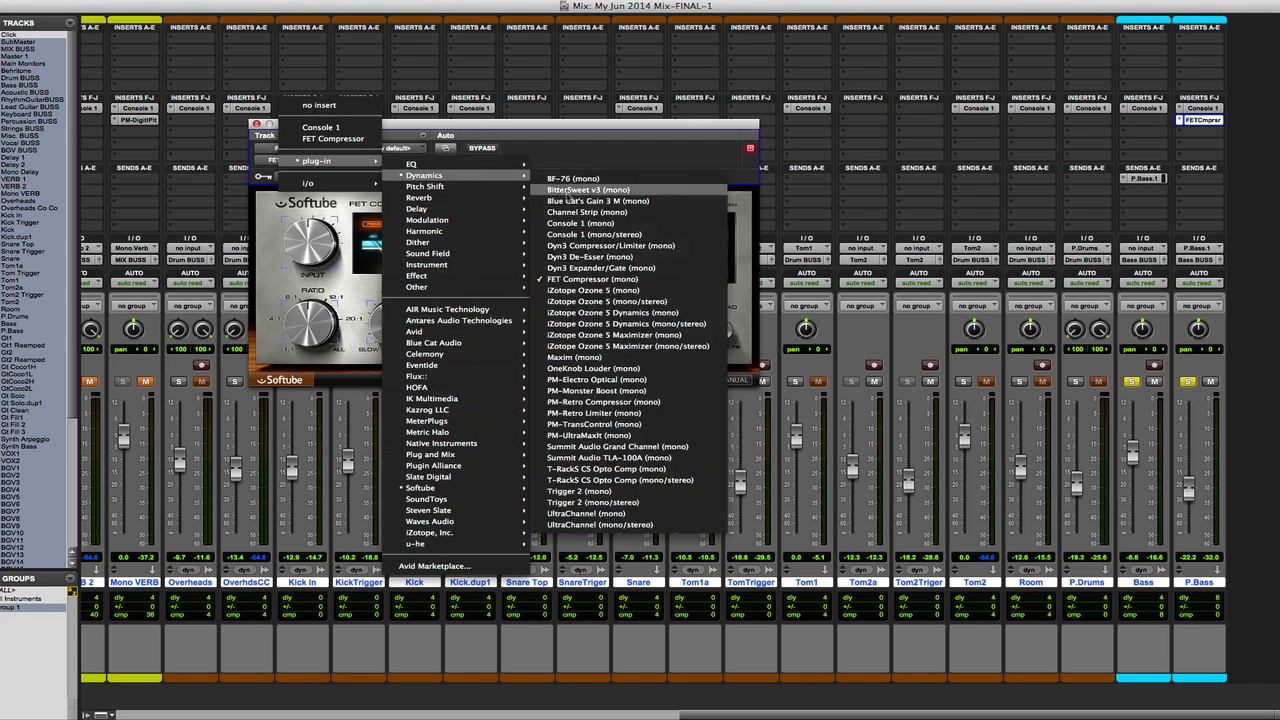
pyautogui.click(613, 459)
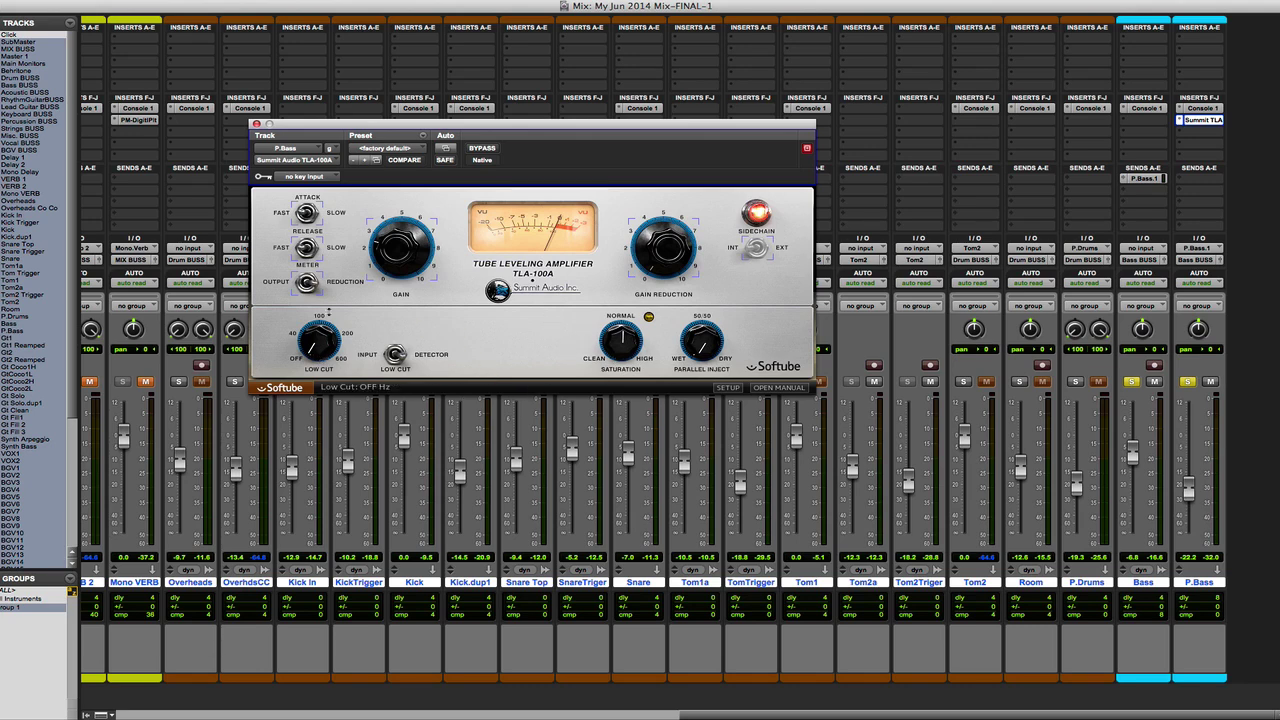
# - Compare the TLA-100A plug-in's controls with Console 1's TLA-100A section on P.Bass and close the plug-in window
pyautogui.press('super+Tab')
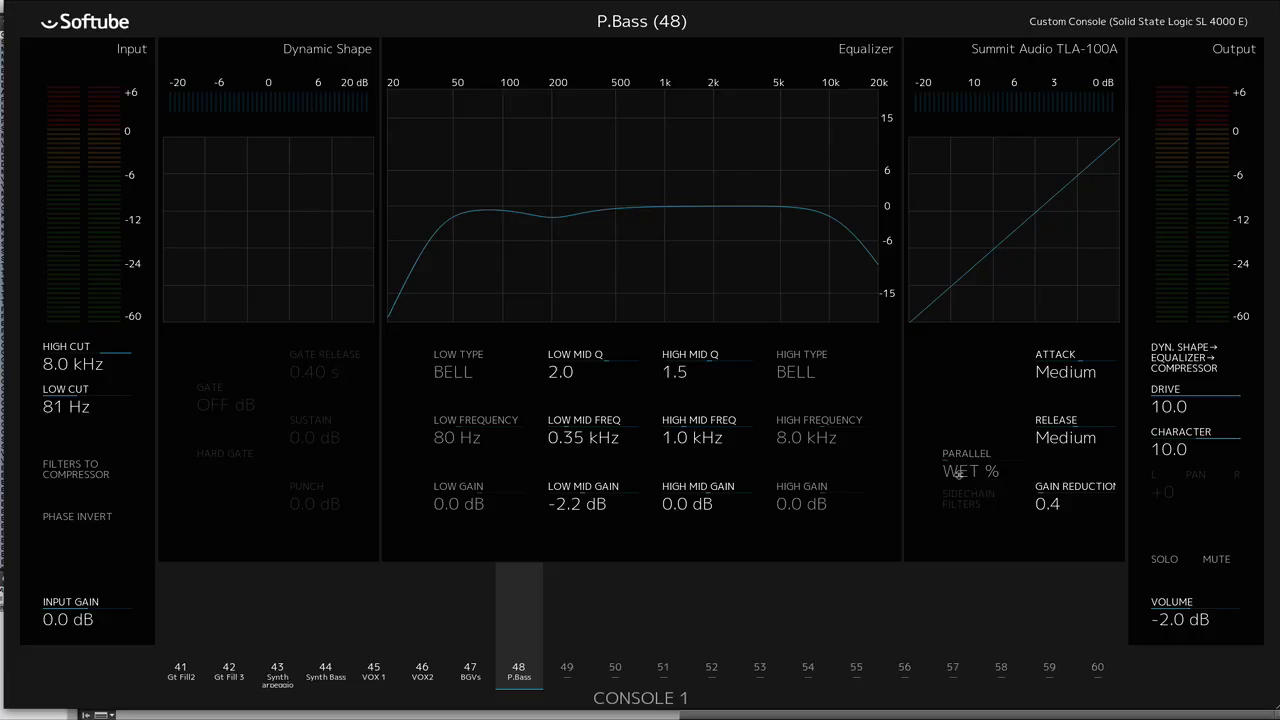
pyautogui.press('super+Tab')
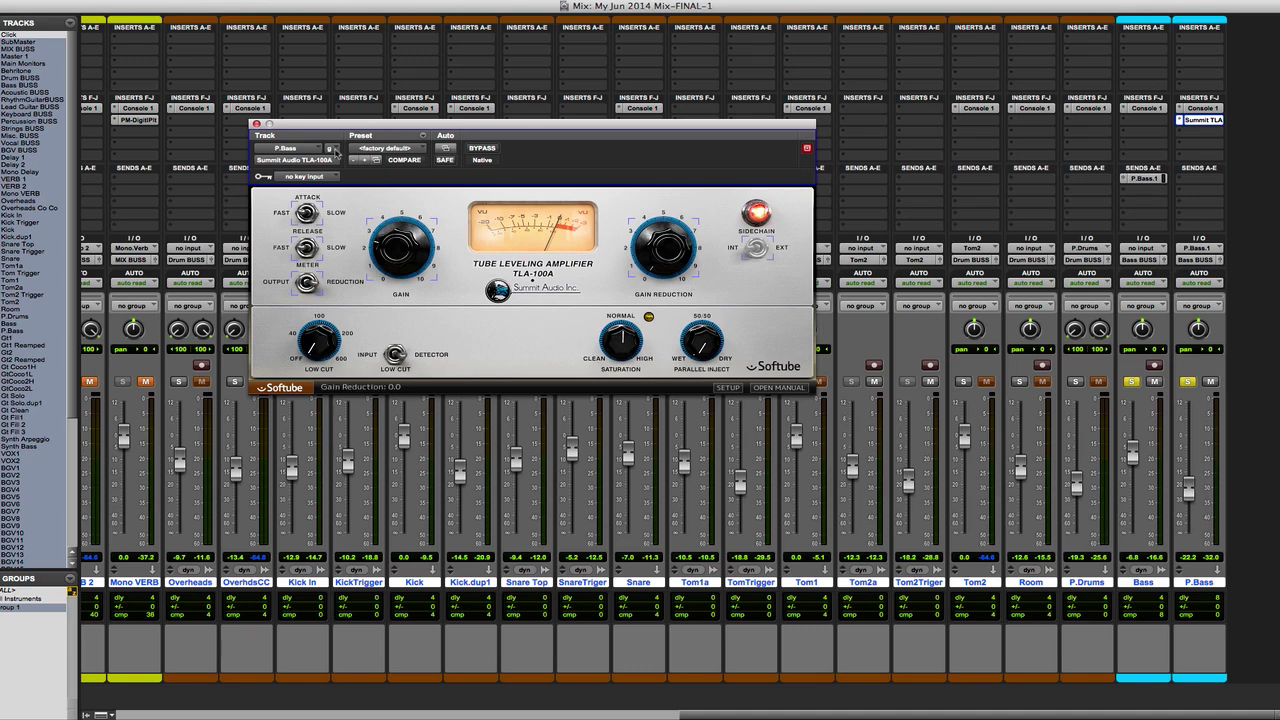
pyautogui.click(256, 123)
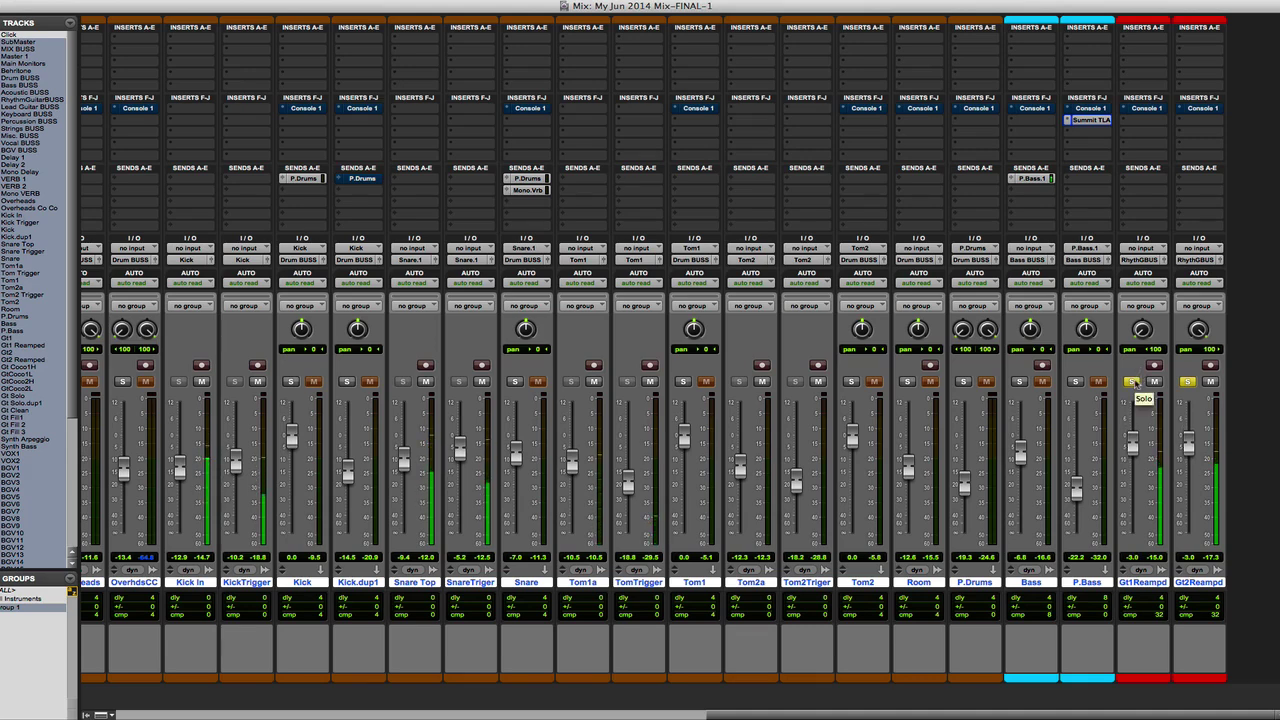
# - Compare the soloed Gt1 and Gt2 Reamped guitars by toggling Console 1's bypass across all tracks, and leave Console 1 active
pyautogui.keyDown('alt'); pyautogui.keyDown('super'); pyautogui.click(1145, 109); pyautogui.keyUp('super'); pyautogui.keyUp('alt')
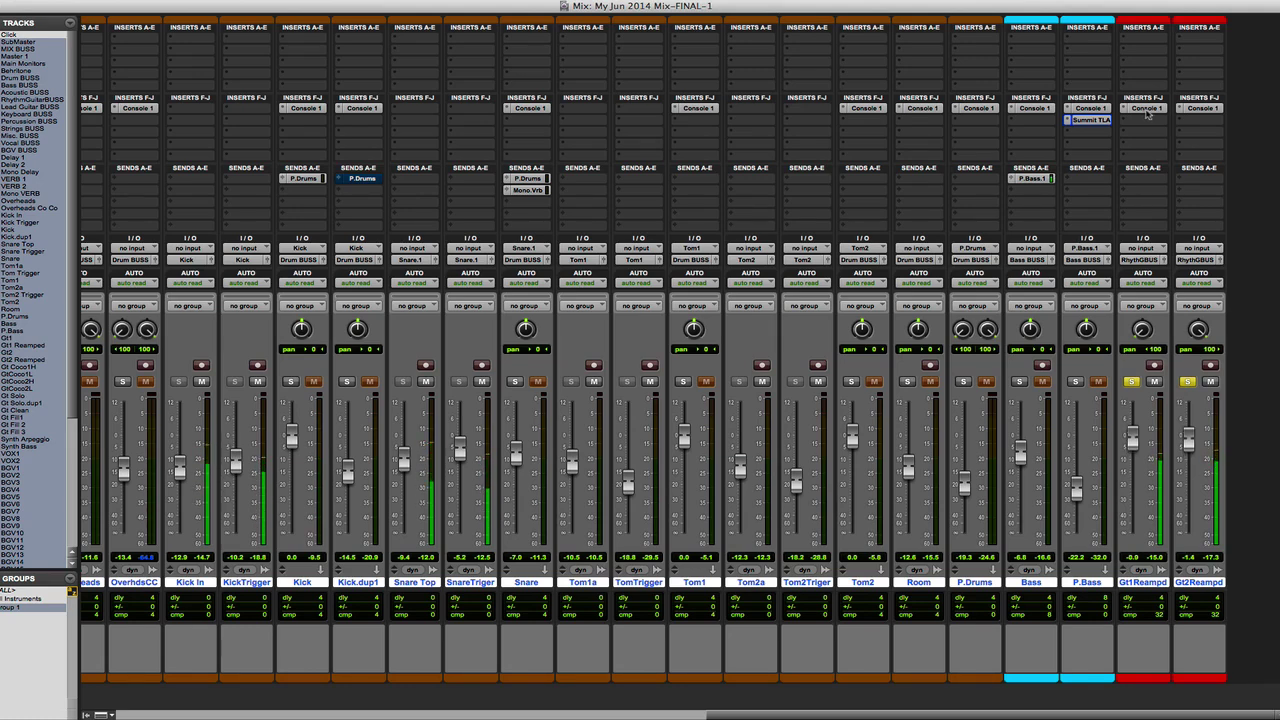
pyautogui.keyDown('alt'); pyautogui.keyDown('super'); pyautogui.click(1145, 109); pyautogui.keyUp('super'); pyautogui.keyUp('alt')
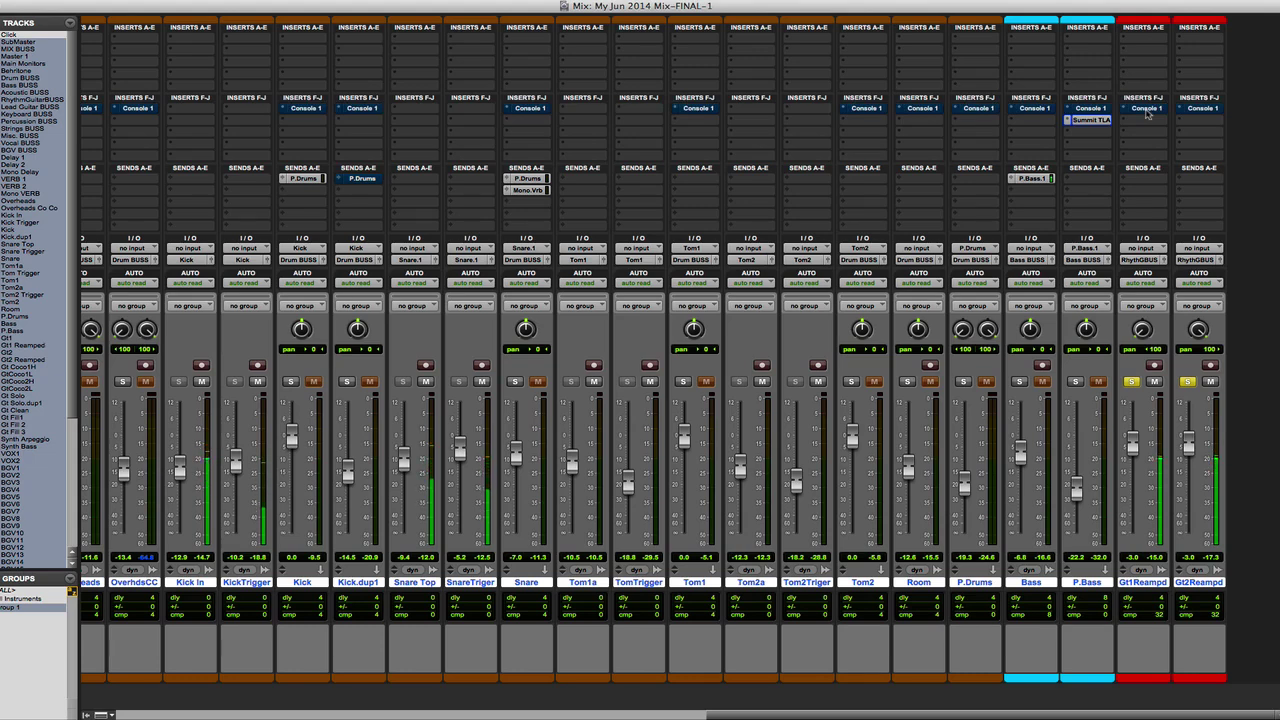
pyautogui.keyDown('alt'); pyautogui.keyDown('super'); pyautogui.click(1146, 109); pyautogui.keyUp('super'); pyautogui.keyUp('alt')
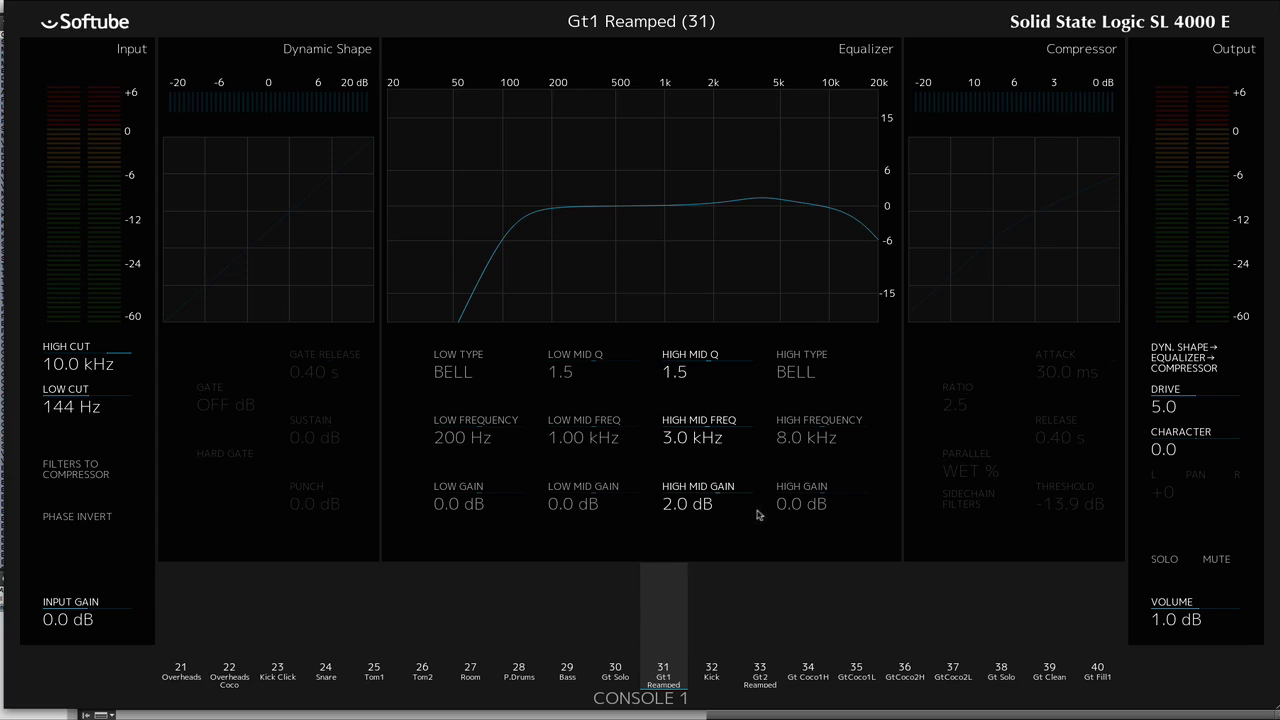
# - Review Console 1's filter and equalizer settings for Gt1 Reamped and Gt2 Reamped, and close the Console 1 display
pyautogui.press('Right')
pyautogui.press('Right')
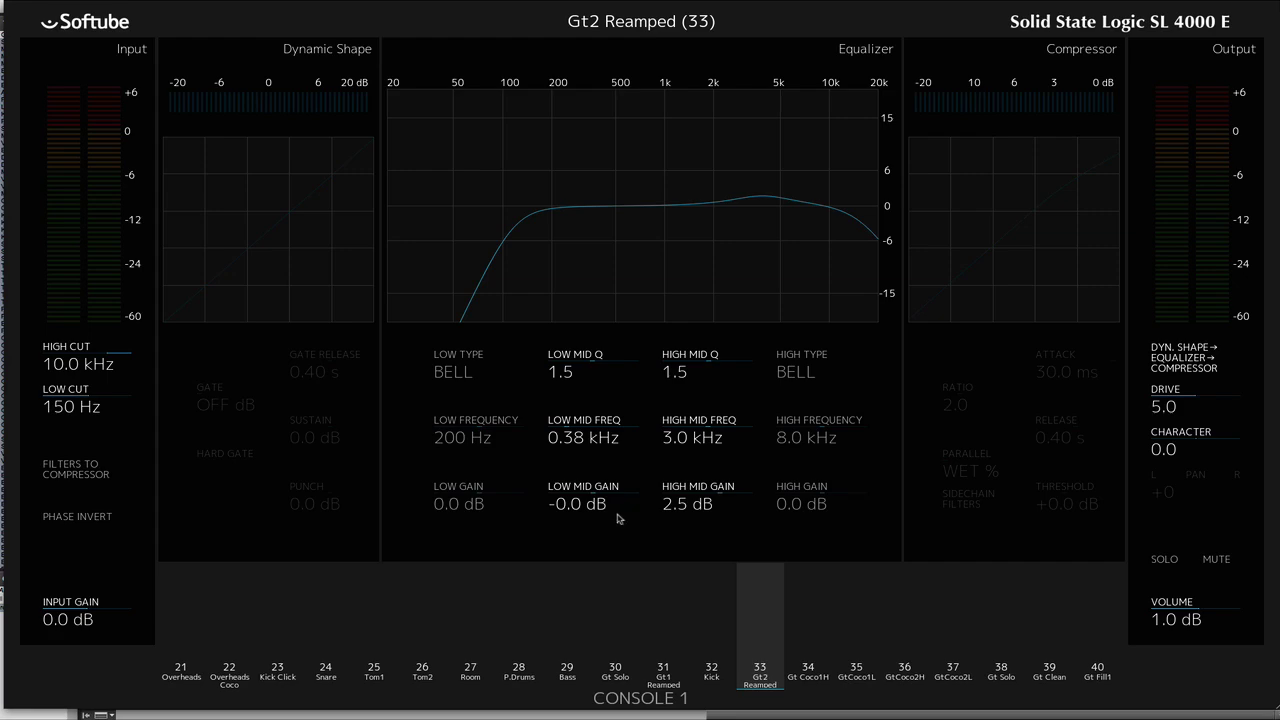
pyautogui.press('Escape')
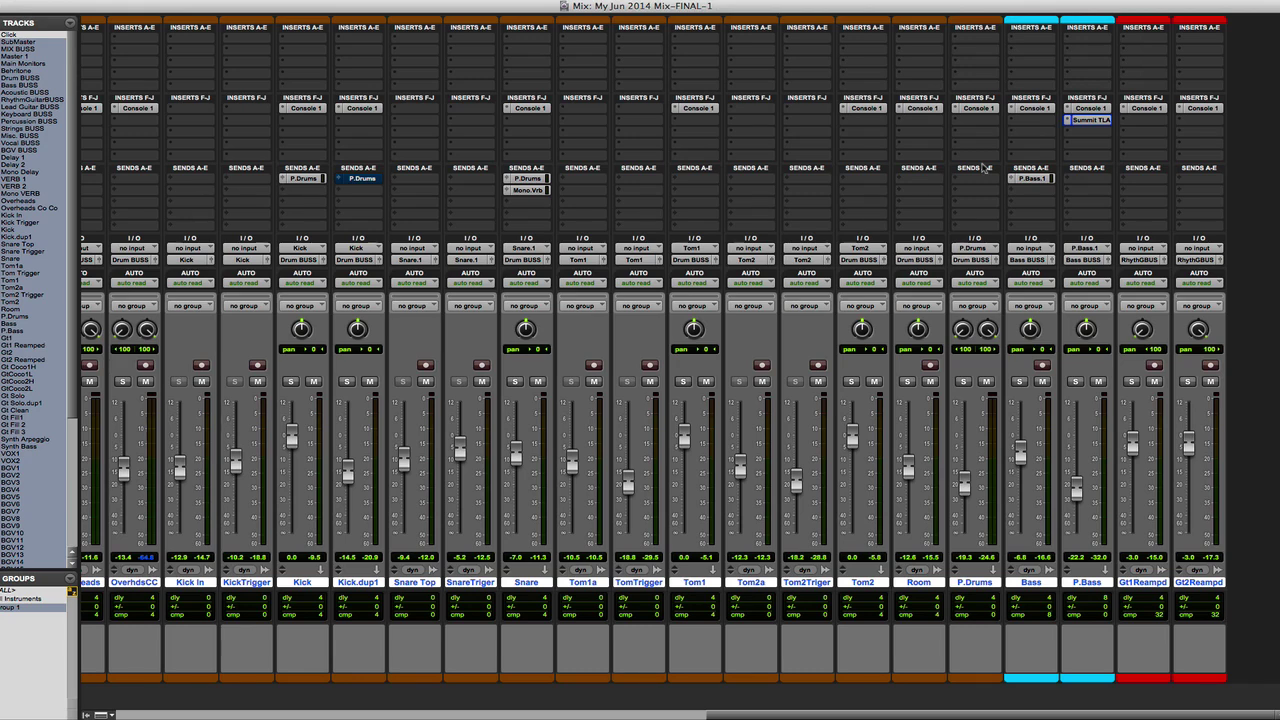
# - Play the full mix and compare it with Console 1 bypassed and active on all tracks, ending with Console 1 active
pyautogui.hscroll(-6, 985, 168)
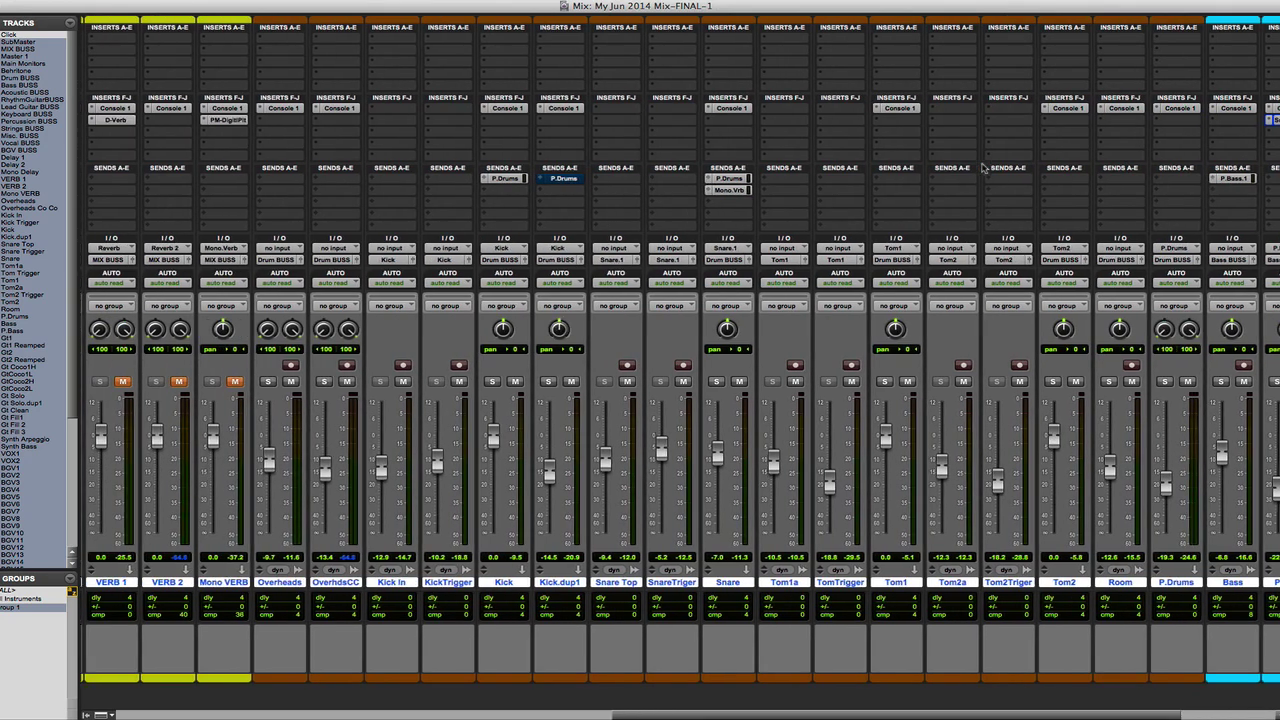
pyautogui.hscroll(-7, 985, 168)
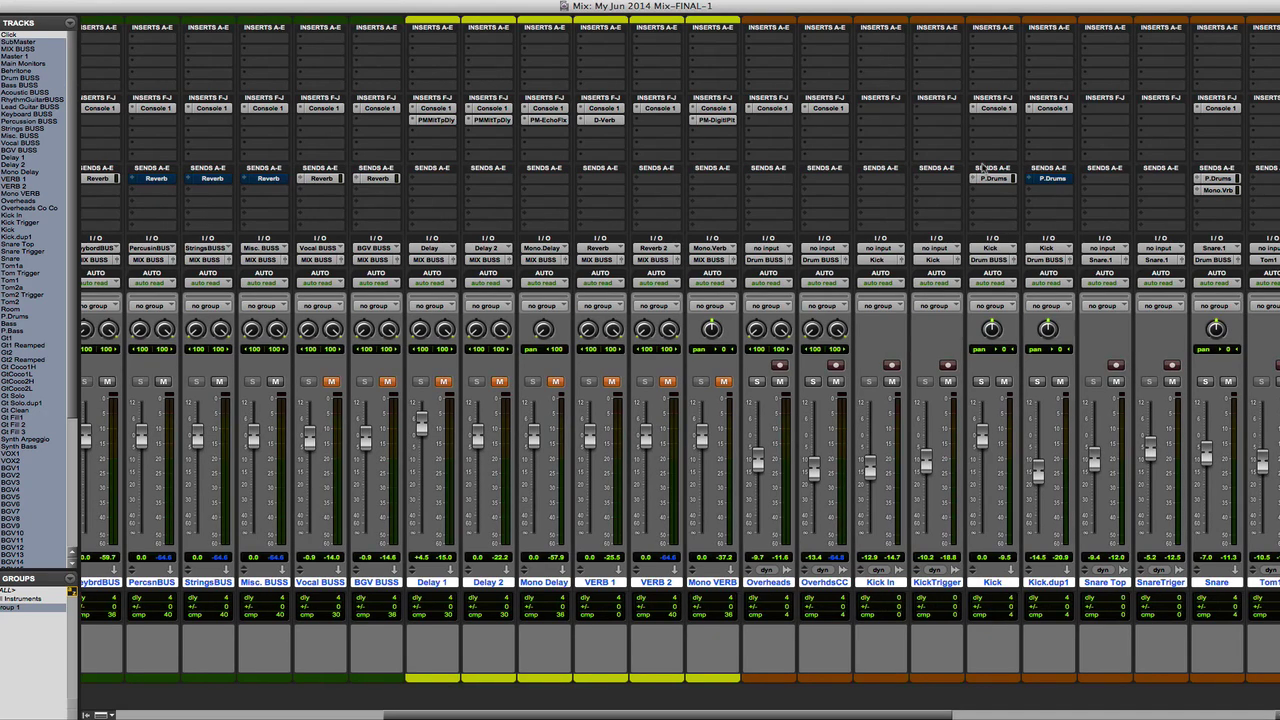
pyautogui.hscroll(12, 983, 168)
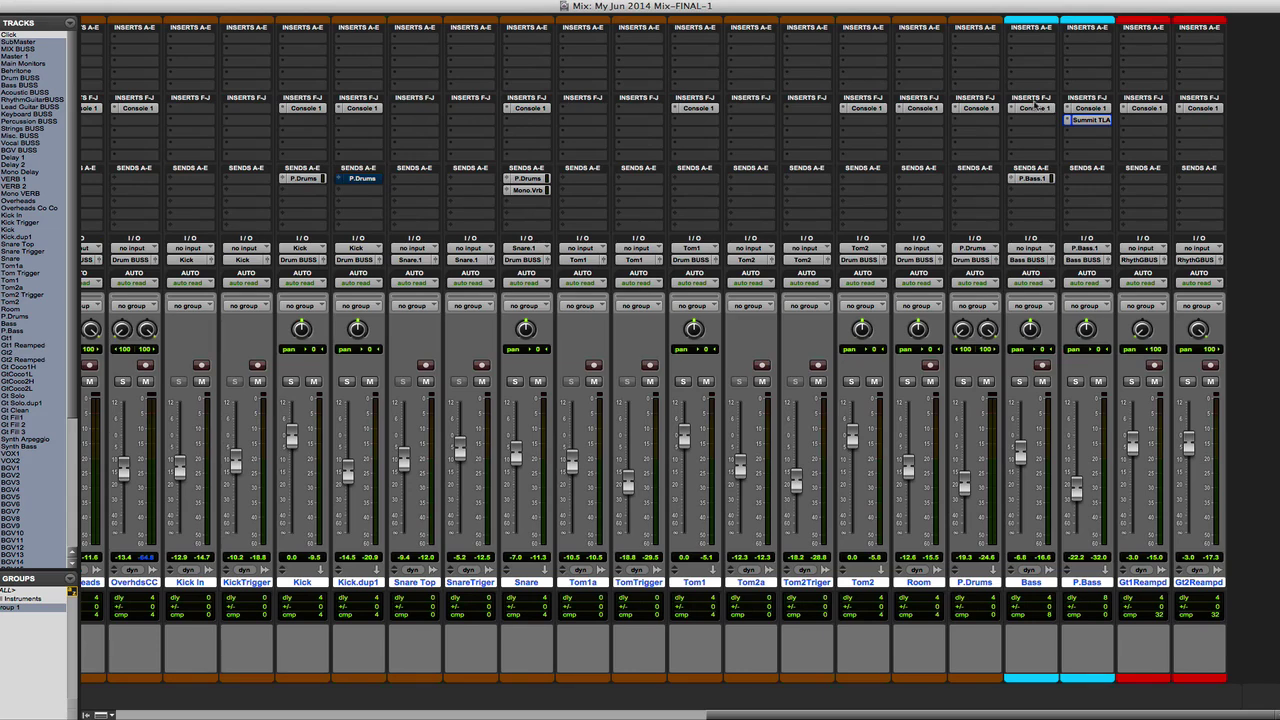
pyautogui.keyDown('alt'); pyautogui.keyDown('super'); pyautogui.click(980, 110); pyautogui.keyUp('super'); pyautogui.keyUp('alt')
pyautogui.press('space')
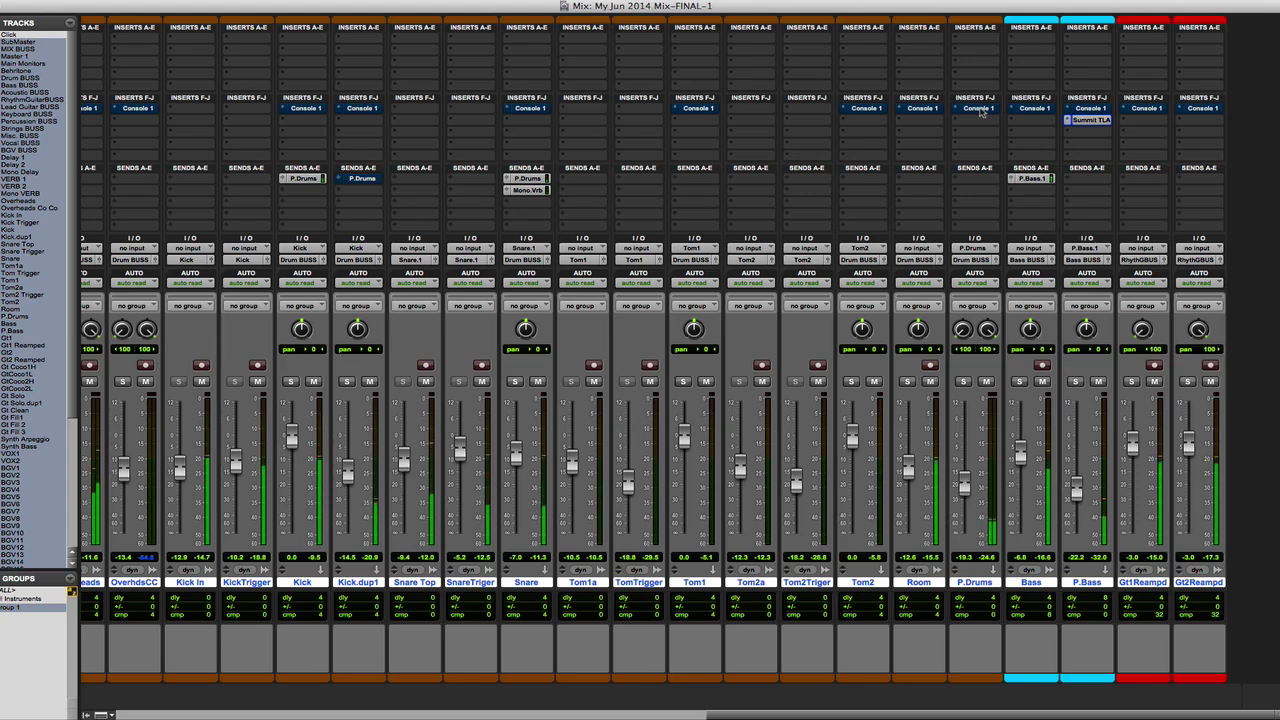
pyautogui.keyDown('alt'); pyautogui.keyDown('super'); pyautogui.click(981, 110); pyautogui.keyUp('super'); pyautogui.keyUp('alt')
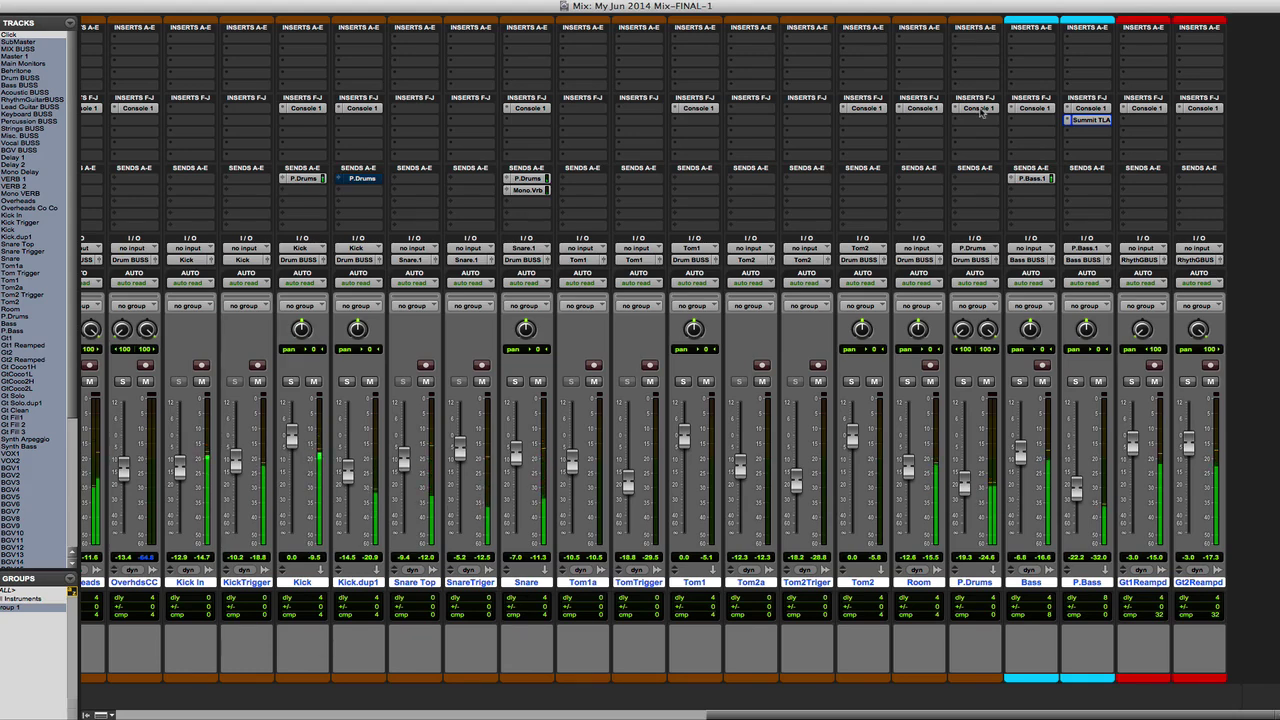
pyautogui.keyDown('alt'); pyautogui.keyDown('super'); pyautogui.click(981, 110); pyautogui.keyUp('super'); pyautogui.keyUp('alt')
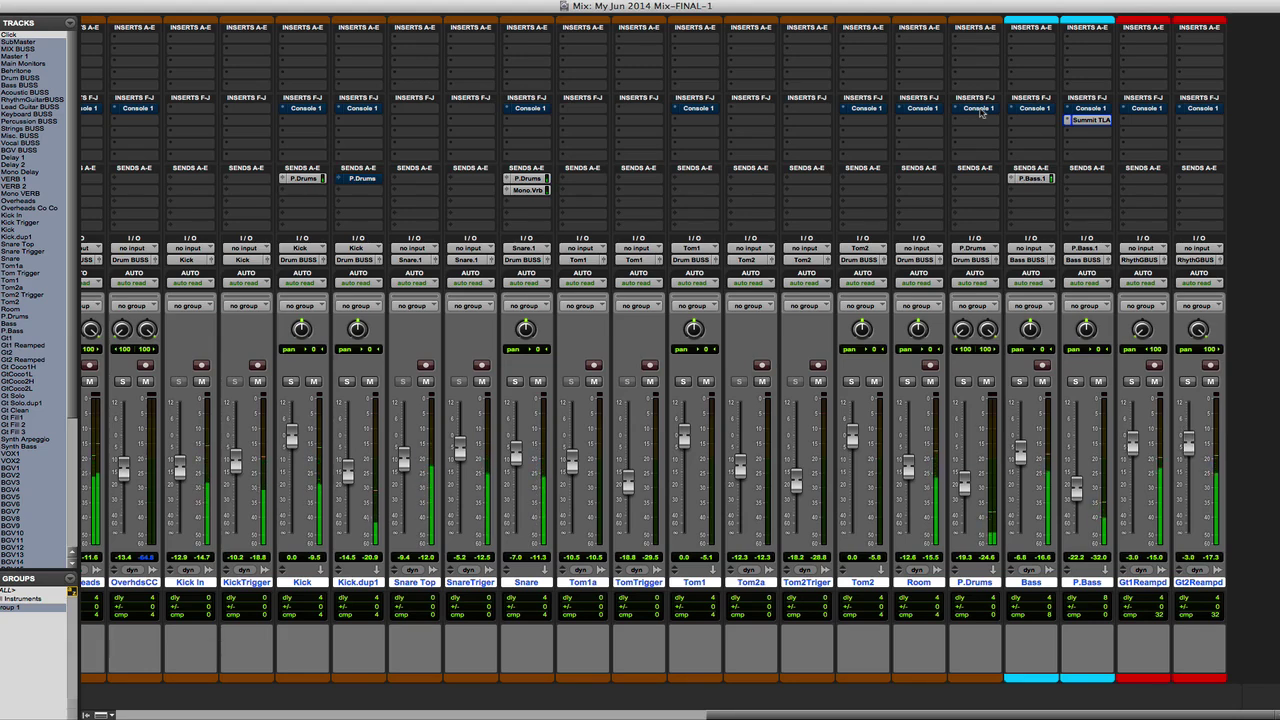
pyautogui.keyDown('alt'); pyautogui.keyDown('super'); pyautogui.click(980, 110); pyautogui.keyUp('super'); pyautogui.keyUp('alt')
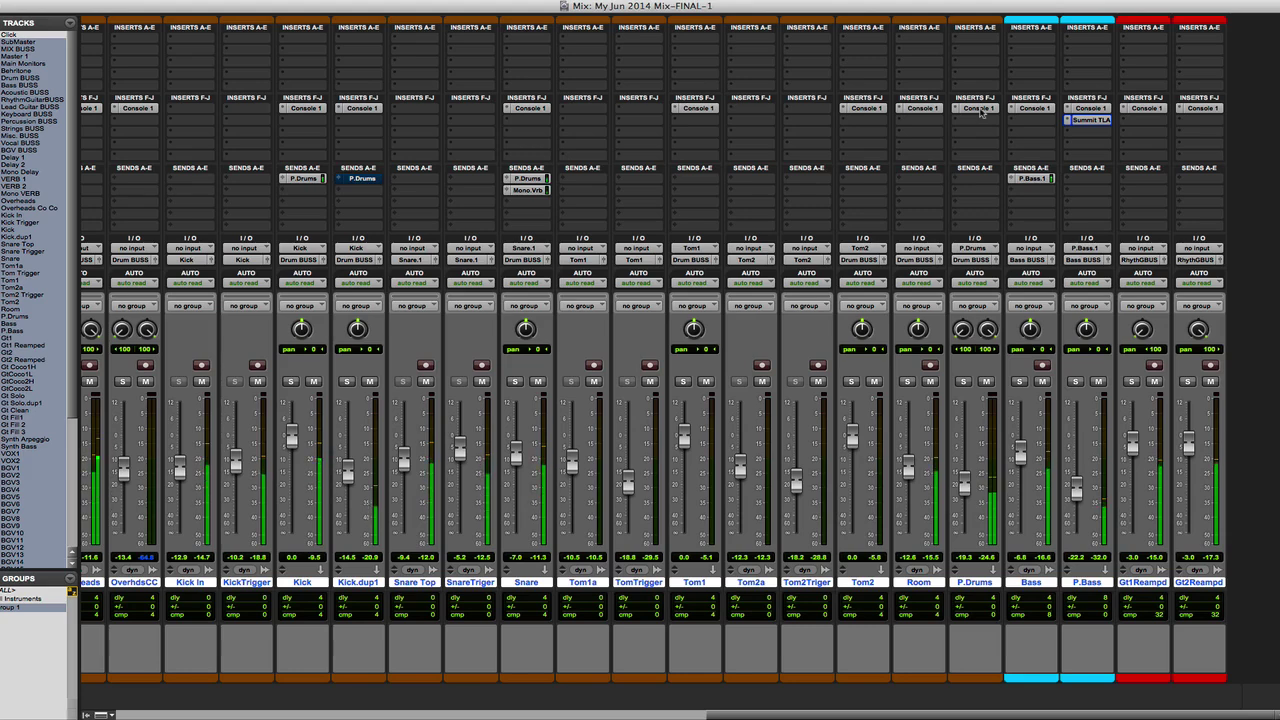